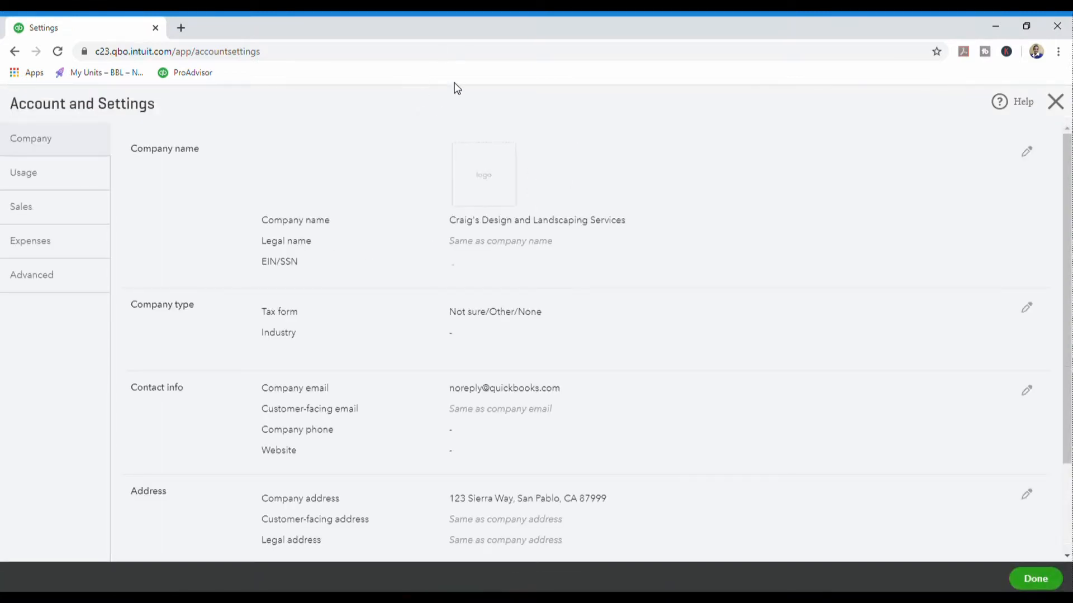
Save the sales settings for products and services with quantity, price/rate and inventory quantity on hand tracking turned on, then close the settings.
click(18, 214)
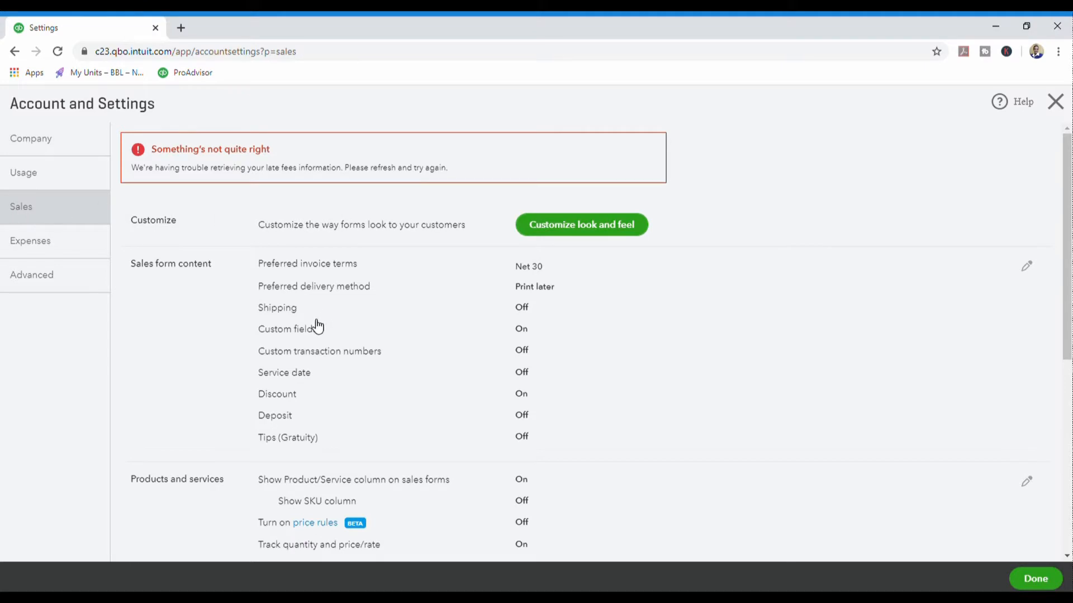
scroll(305, 328, down, 2)
click(194, 352)
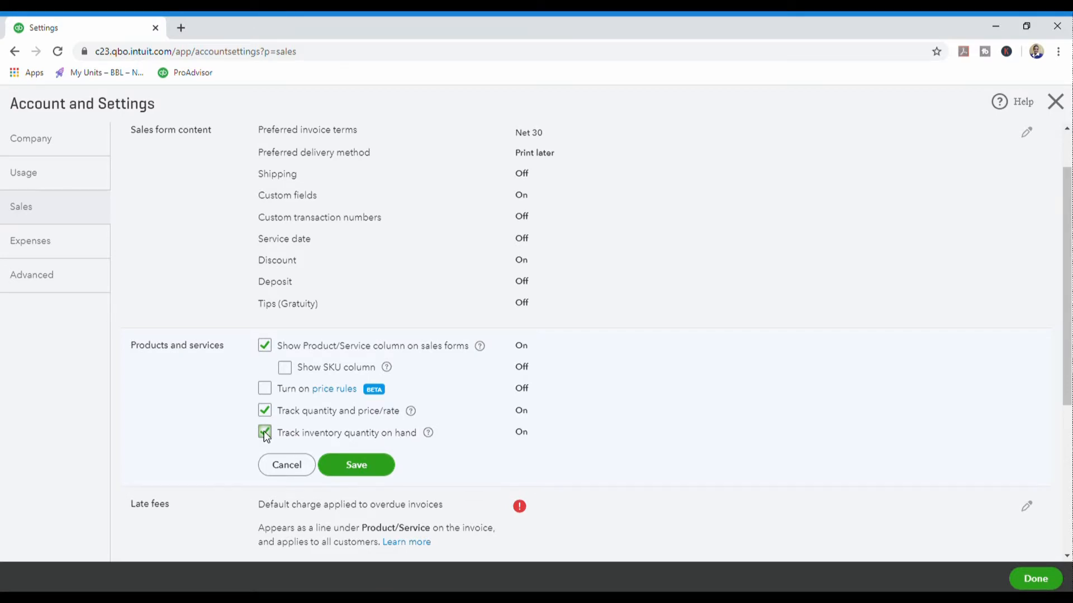
click(357, 465)
click(1034, 579)
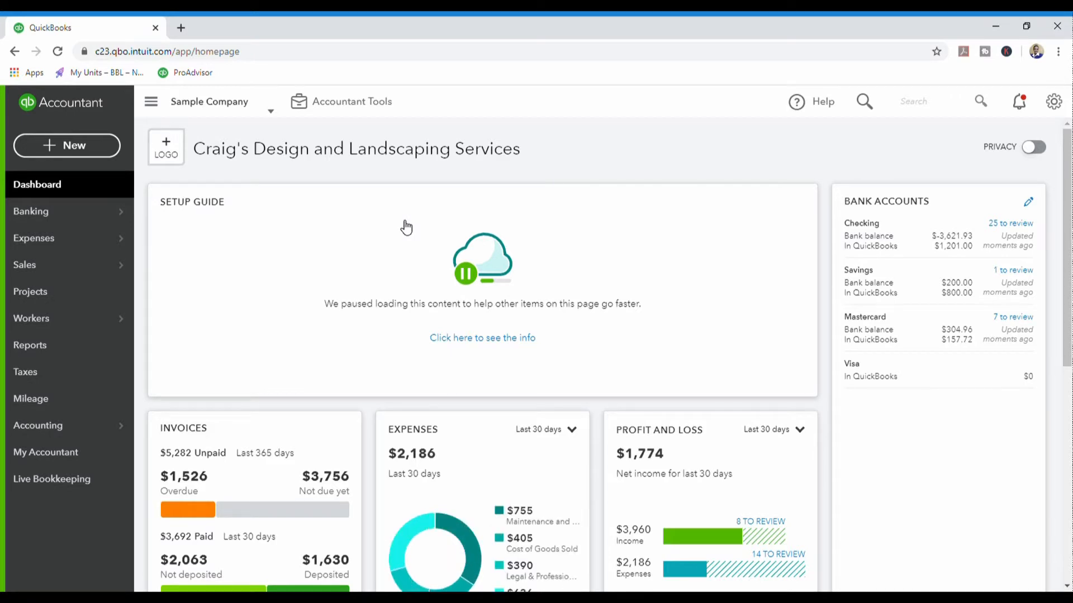
Open the import of products and services from the Products and Services list.
mouse_move(66, 269)
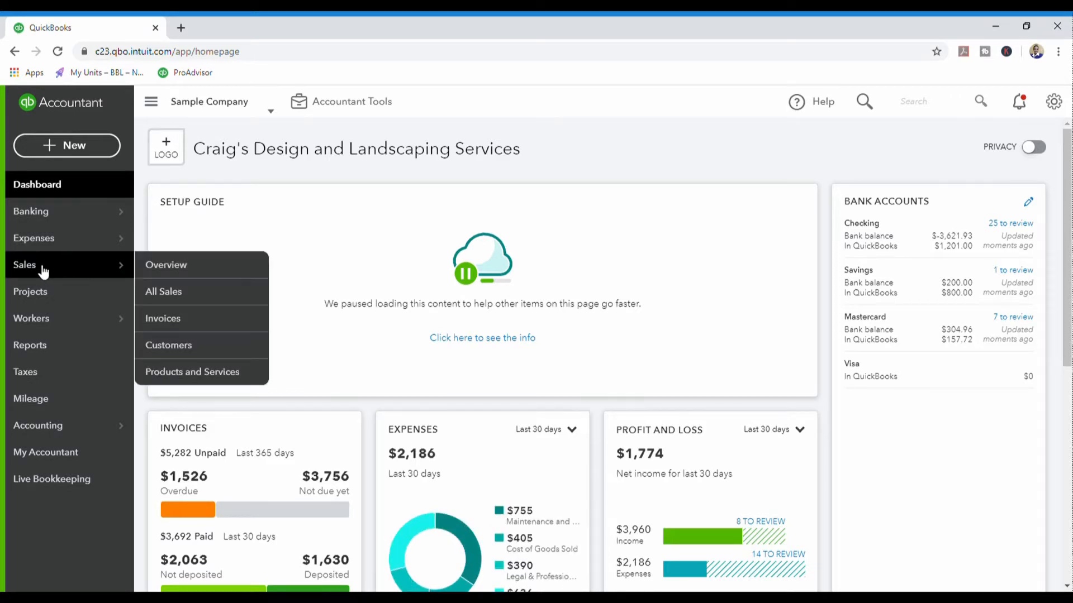
click(215, 374)
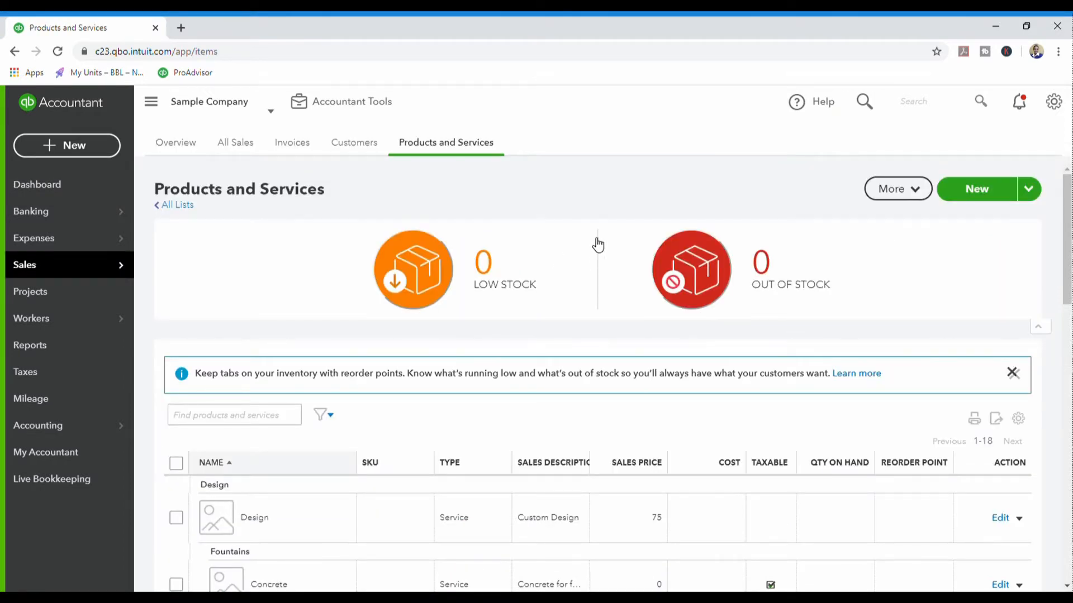
click(1030, 189)
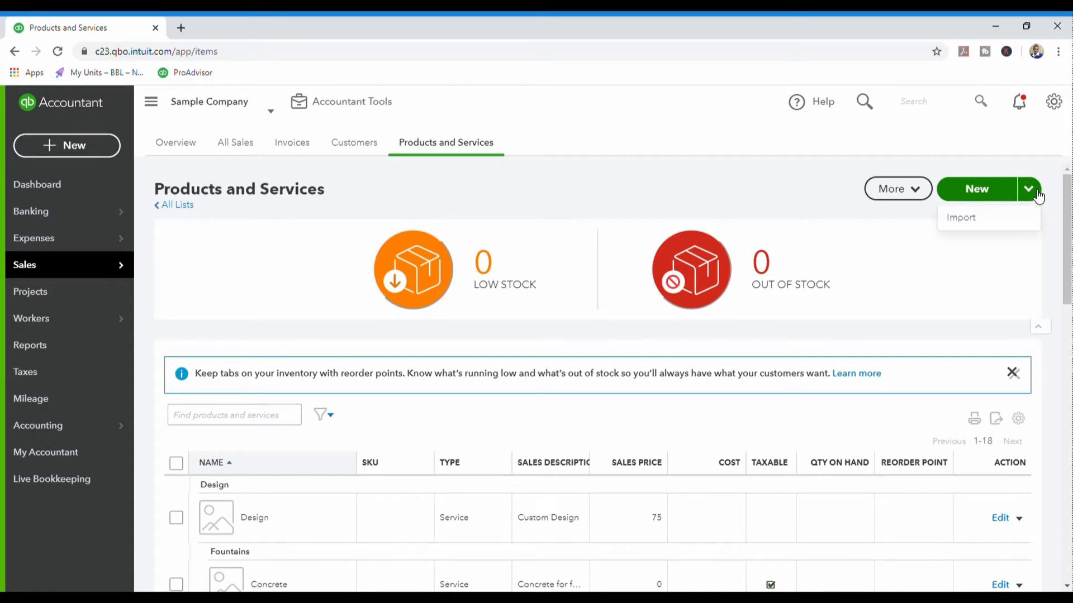
click(1006, 219)
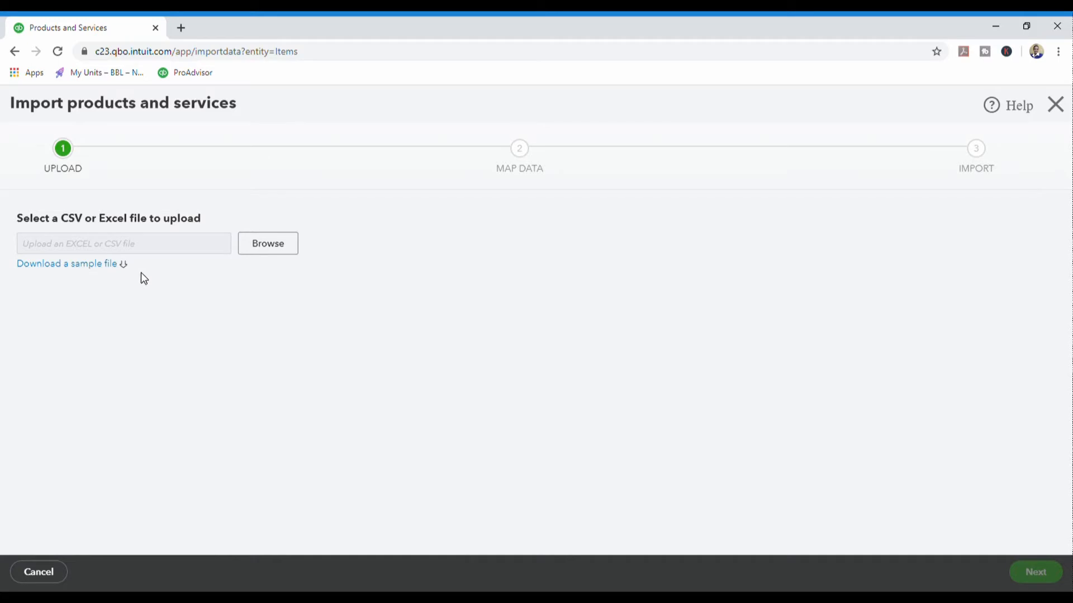
Upload QuickBooks_Online_PnS_Sample_File_Taxable.xls for import and accept the suggested field mapping.
click(291, 249)
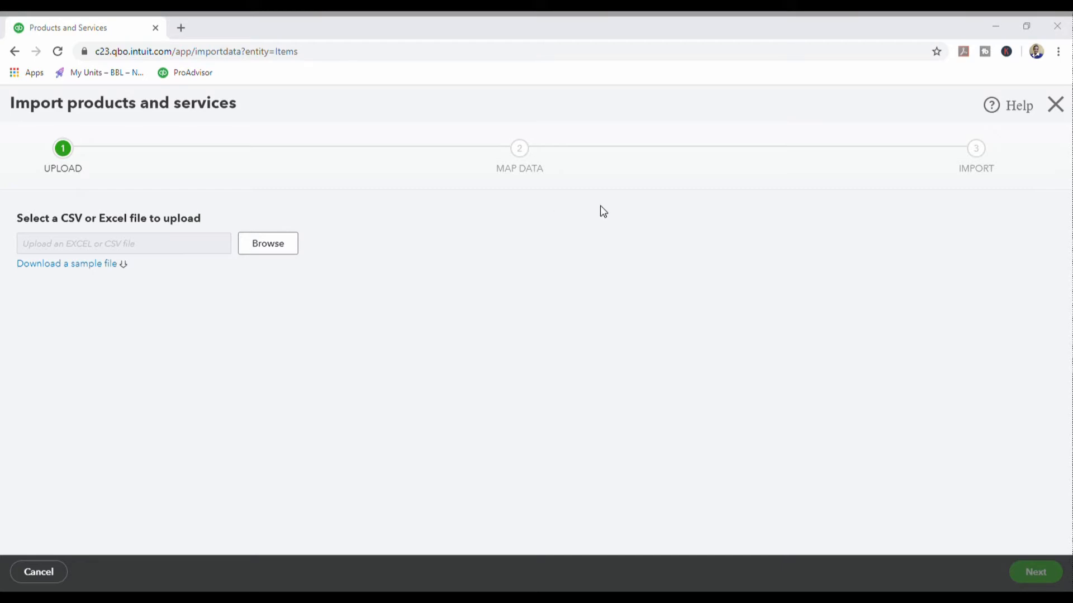
click(625, 232)
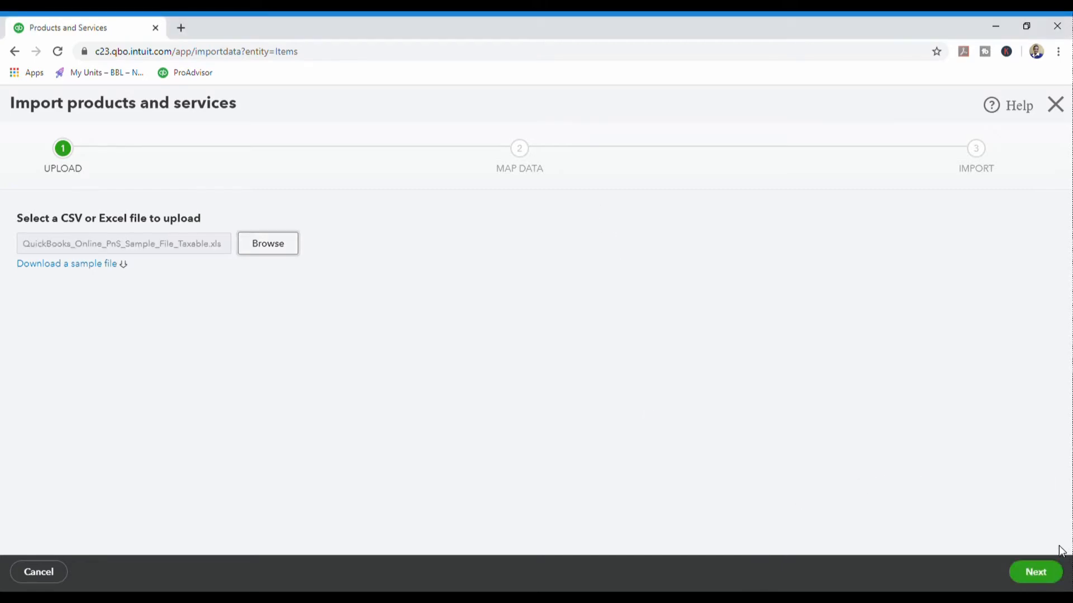
click(1051, 574)
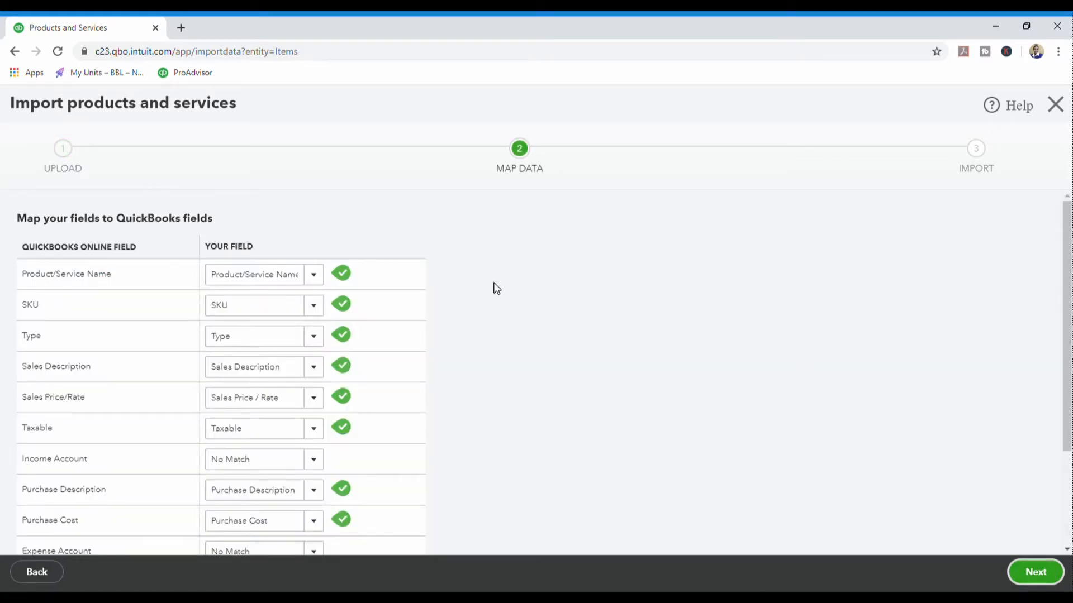
scroll(369, 301, down, 3)
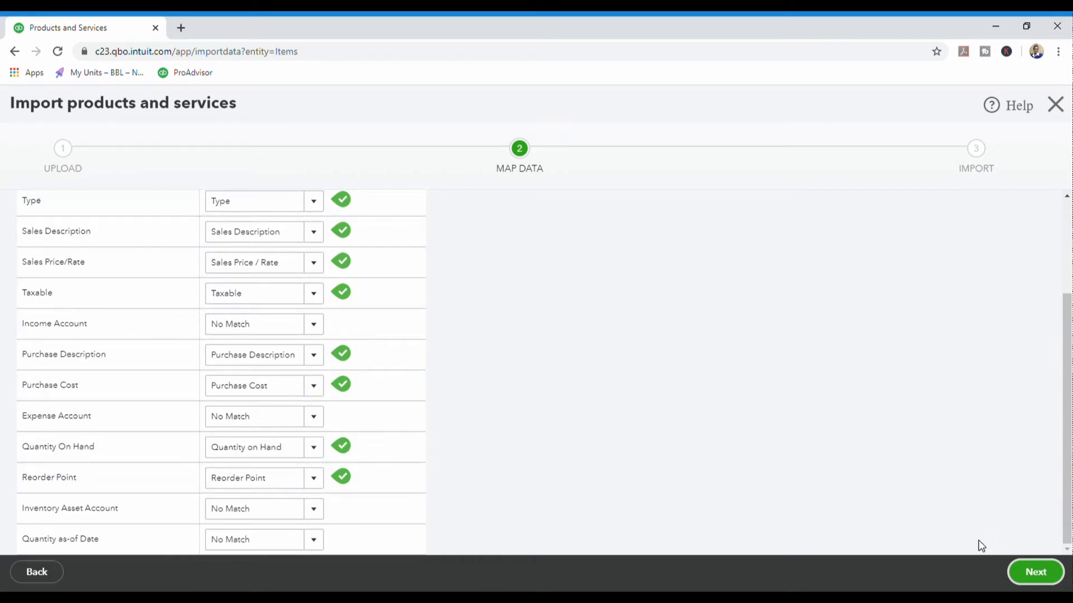
click(1032, 572)
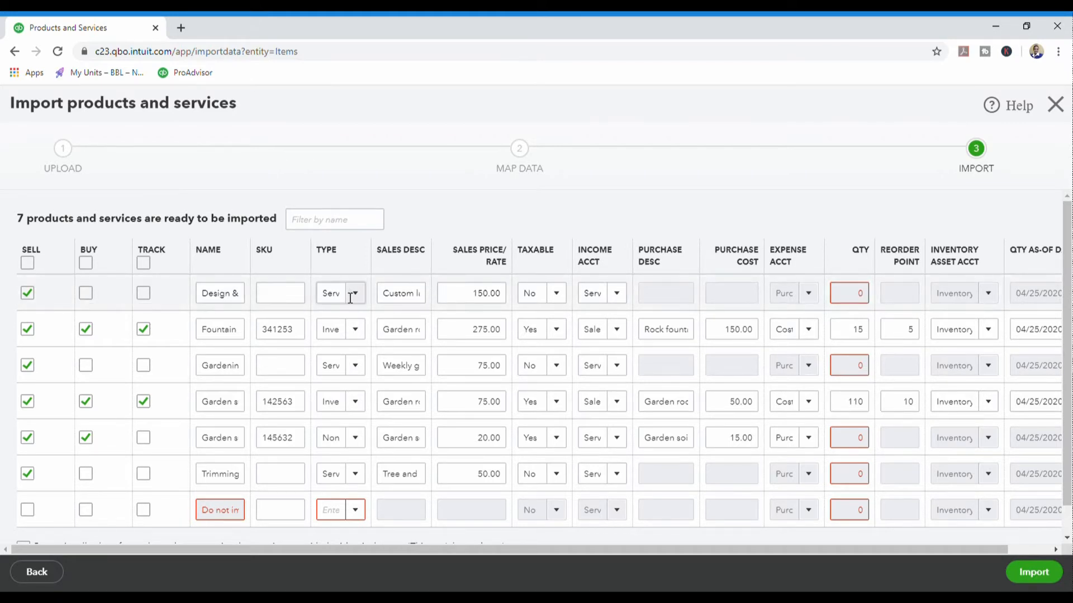
Clear the flags on the zero quantities of the untracked rows and import the products and services.
double_click(855, 294)
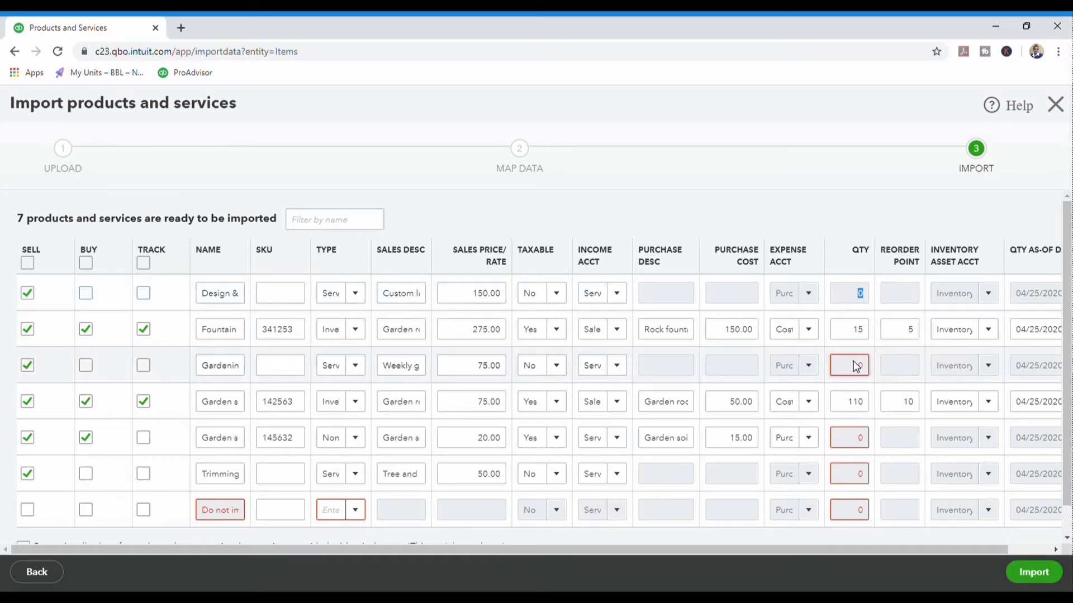
double_click(854, 438)
double_click(850, 506)
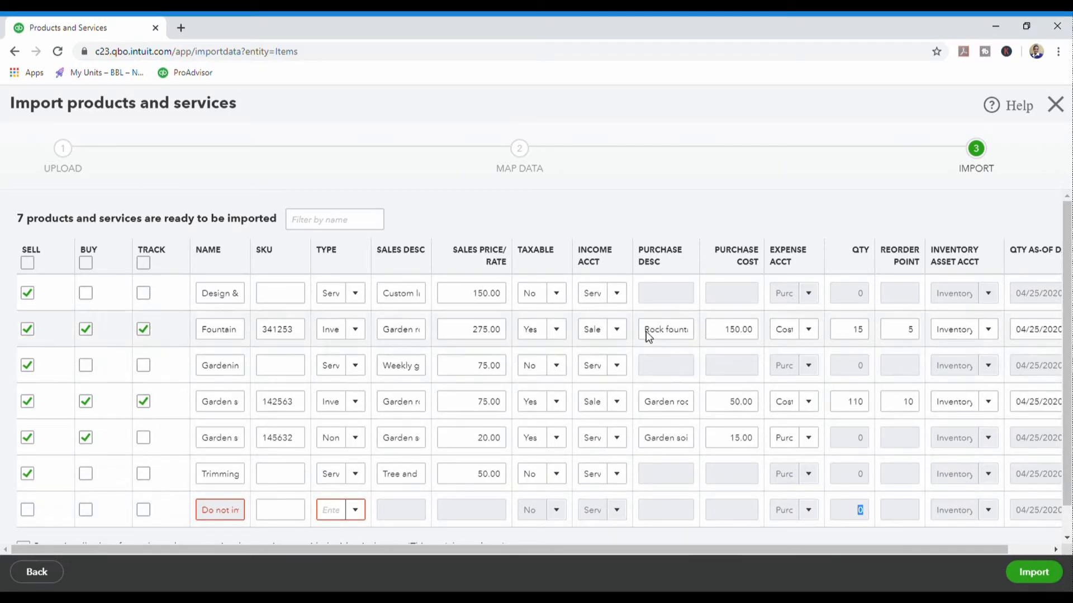
drag(698, 547, 721, 559)
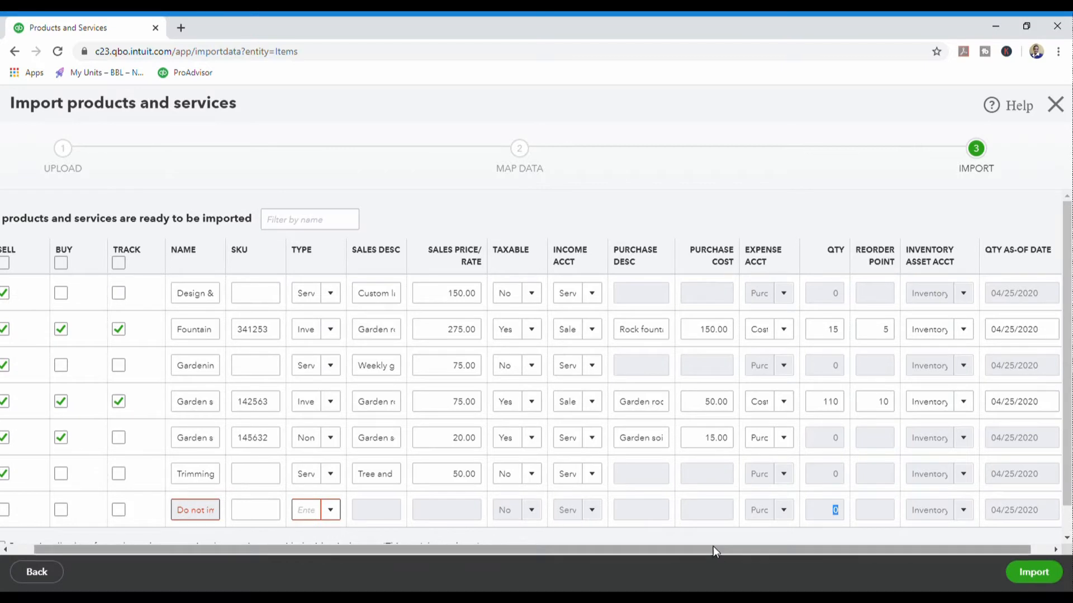
scroll(606, 488, down, 2)
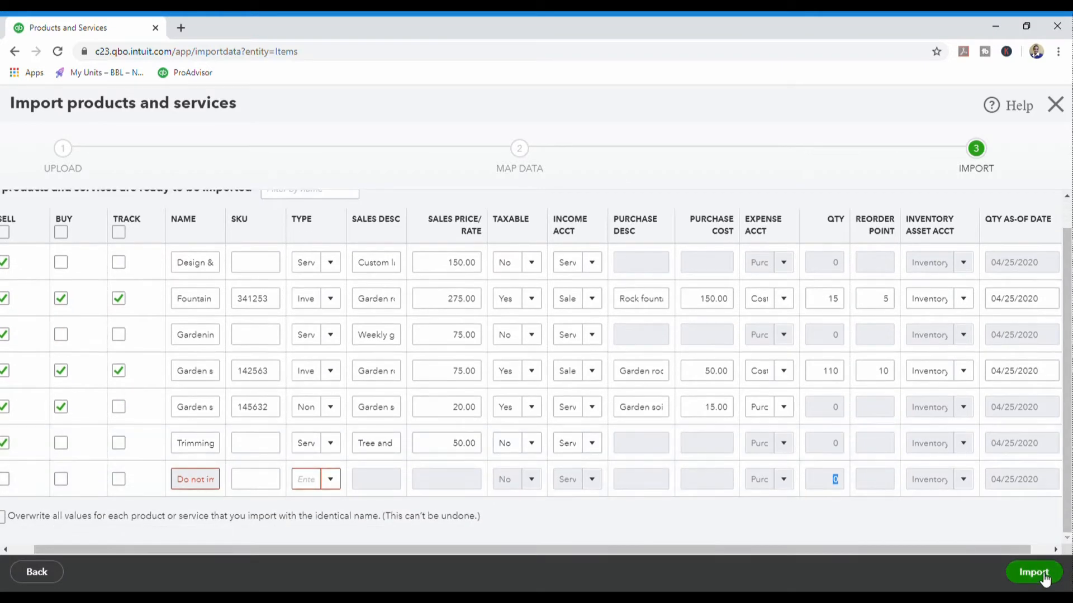
click(1034, 573)
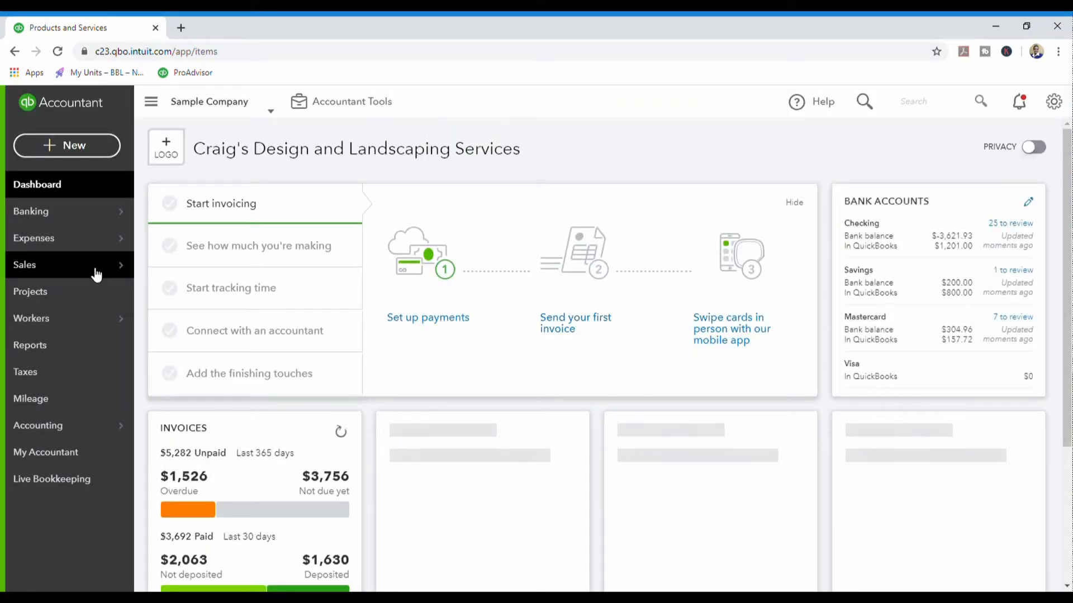
Start a new inventory product and name it Soil Mar Mix.
scroll(578, 291, down, 3)
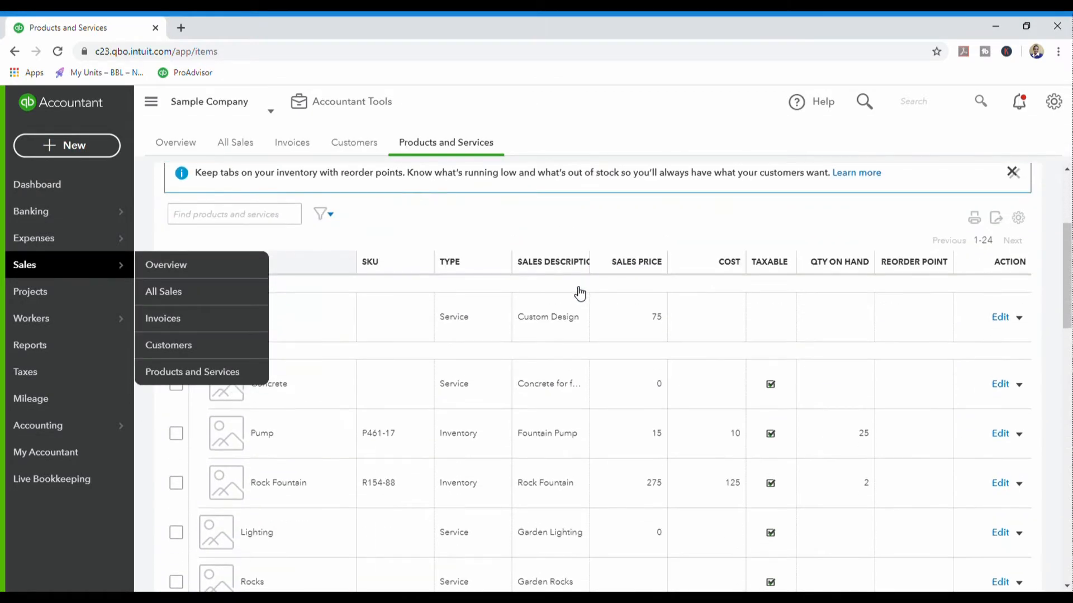
scroll(513, 413, down, 1)
scroll(511, 414, up, 4)
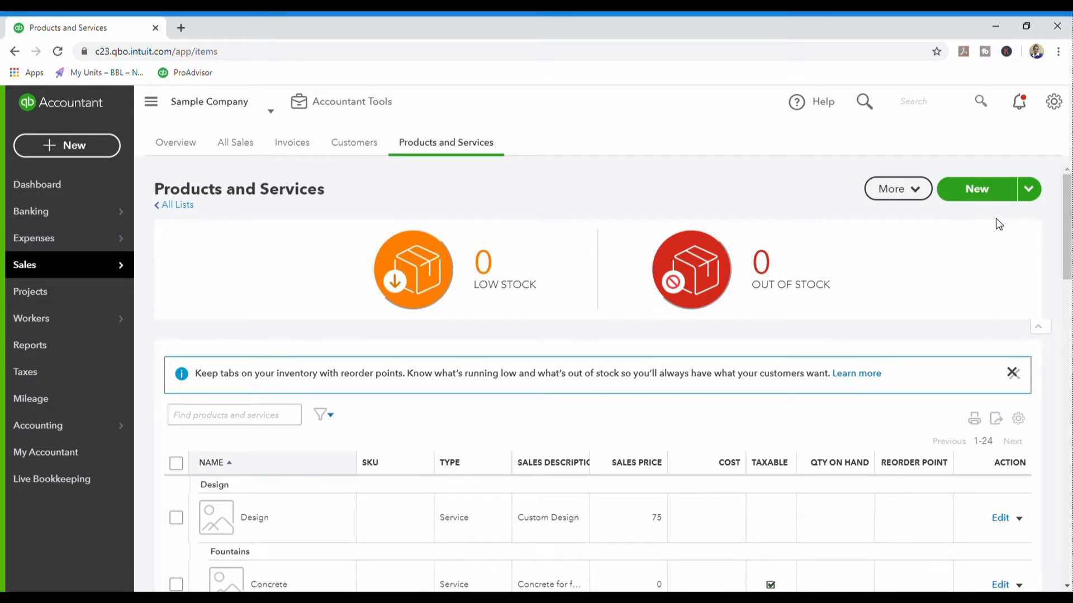
click(977, 193)
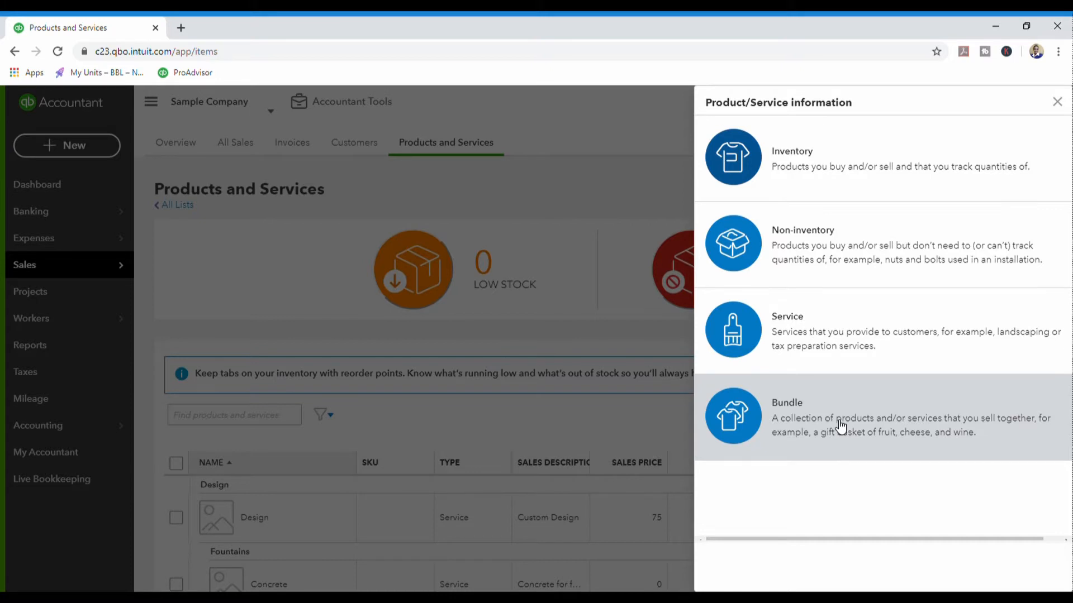
click(802, 151)
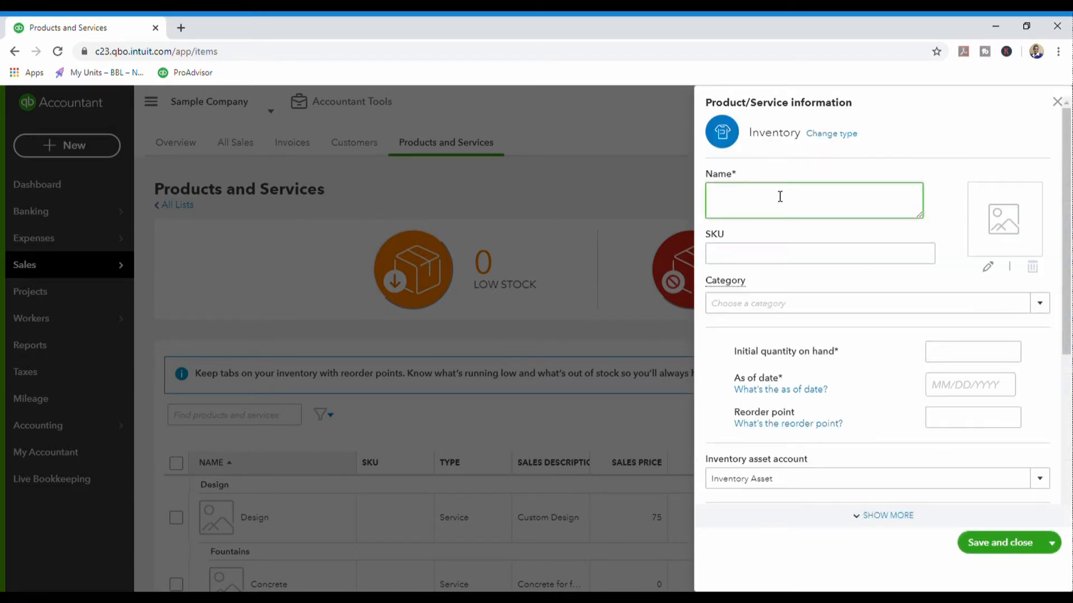
text(Soil Mar Mix)
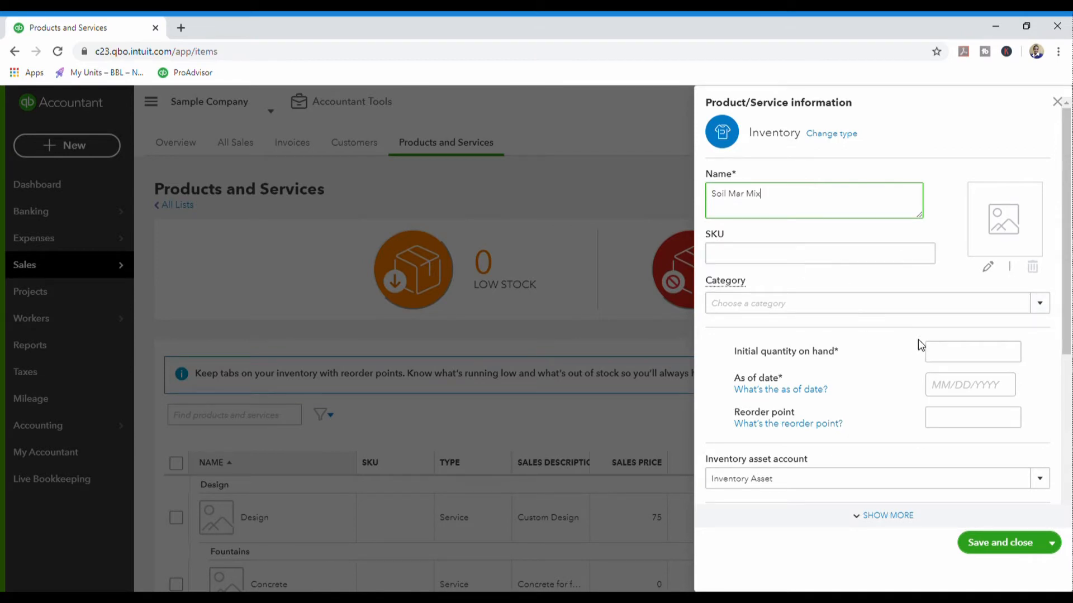
Set the product's initial quantity on hand to 0, as of date to 01/01/2020 and reorder point to 5.
click(975, 362)
text(0)
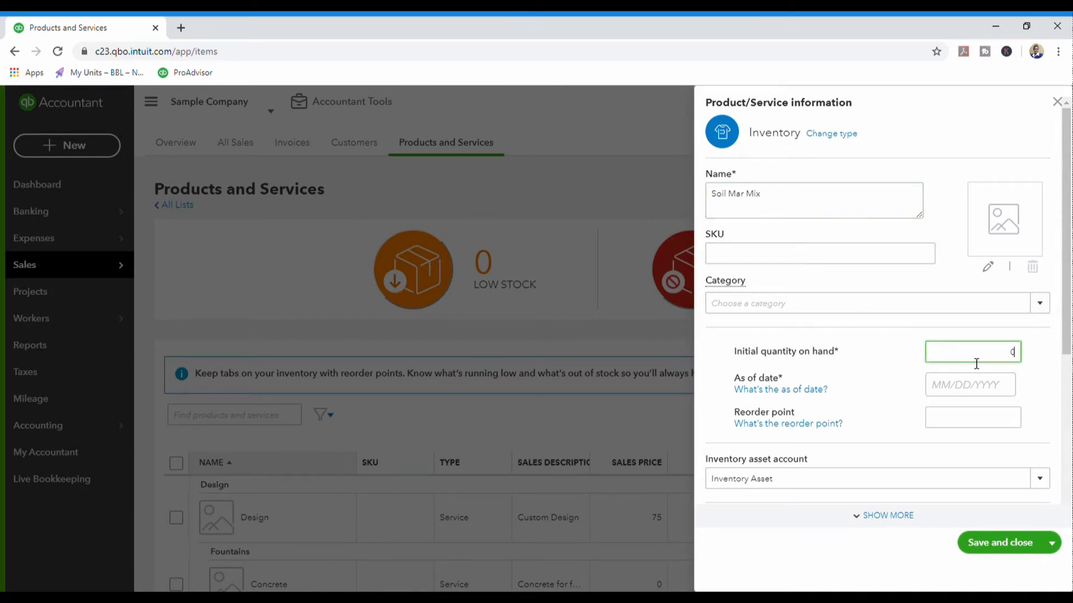
double_click(1013, 357)
click(976, 391)
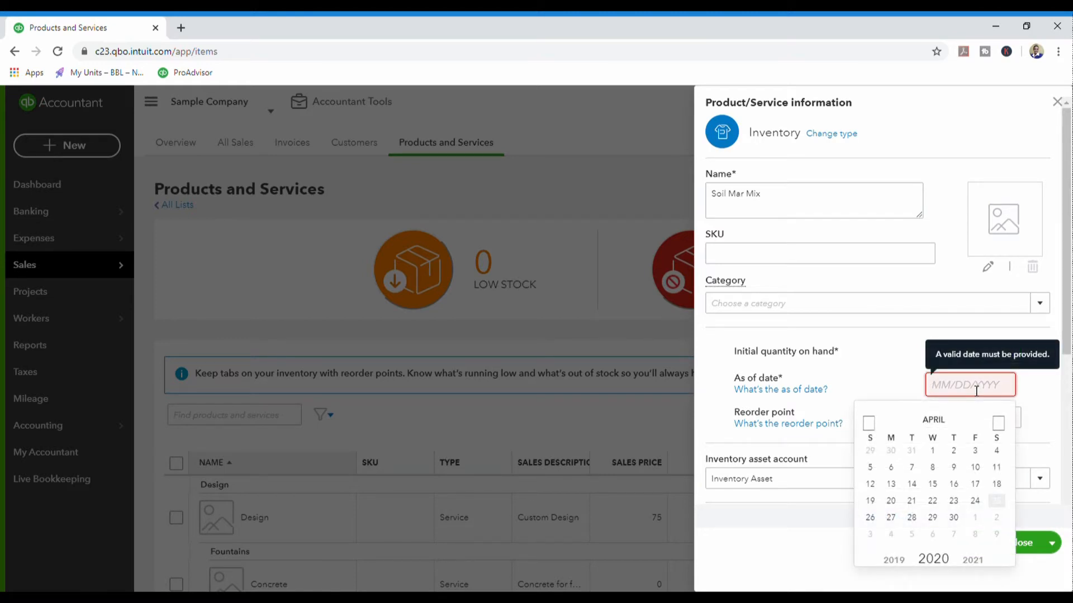
text(01/01/2020)
click(1025, 394)
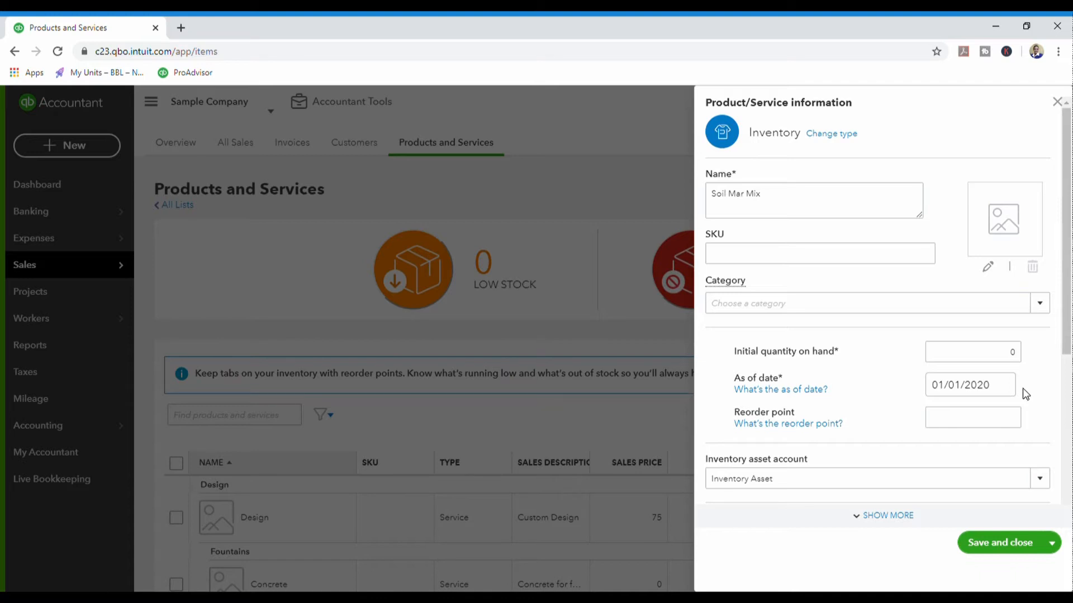
click(1012, 395)
click(957, 386)
click(972, 418)
text(5)
Enter the sales description Soil Mar Mix and a sales price of 24.99, keeping the standard taxable sales tax category.
scroll(1048, 432, down, 1)
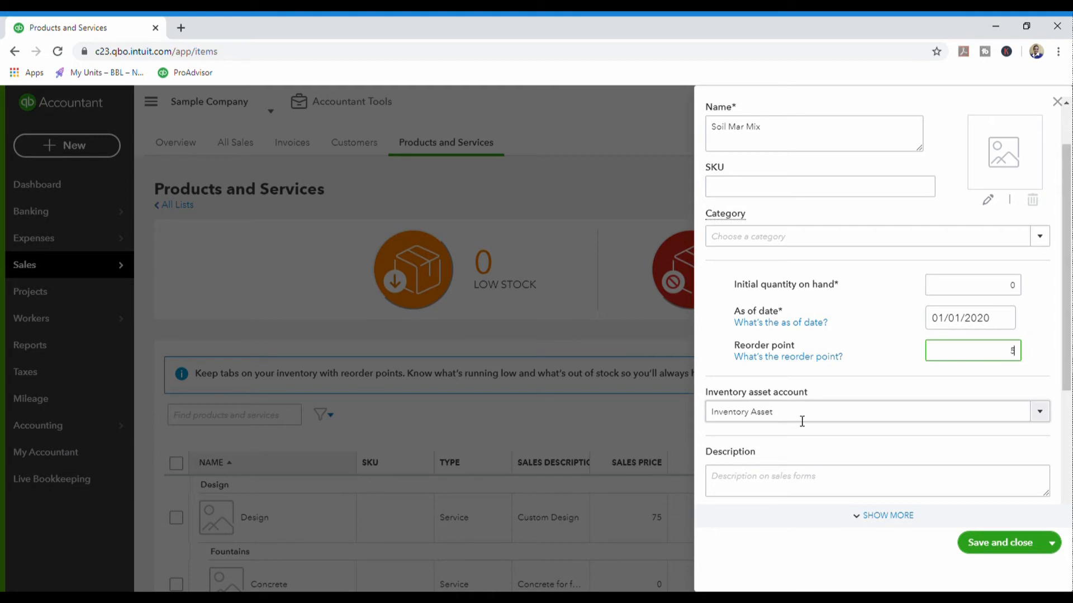
scroll(930, 415, down, 2)
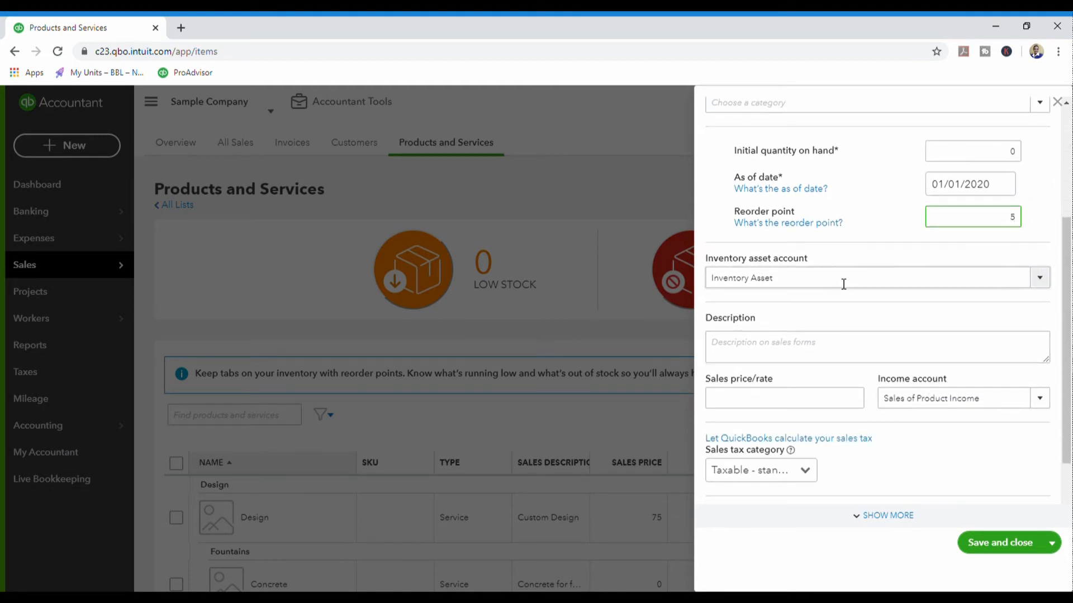
click(781, 356)
text(Soil Mar Mix)
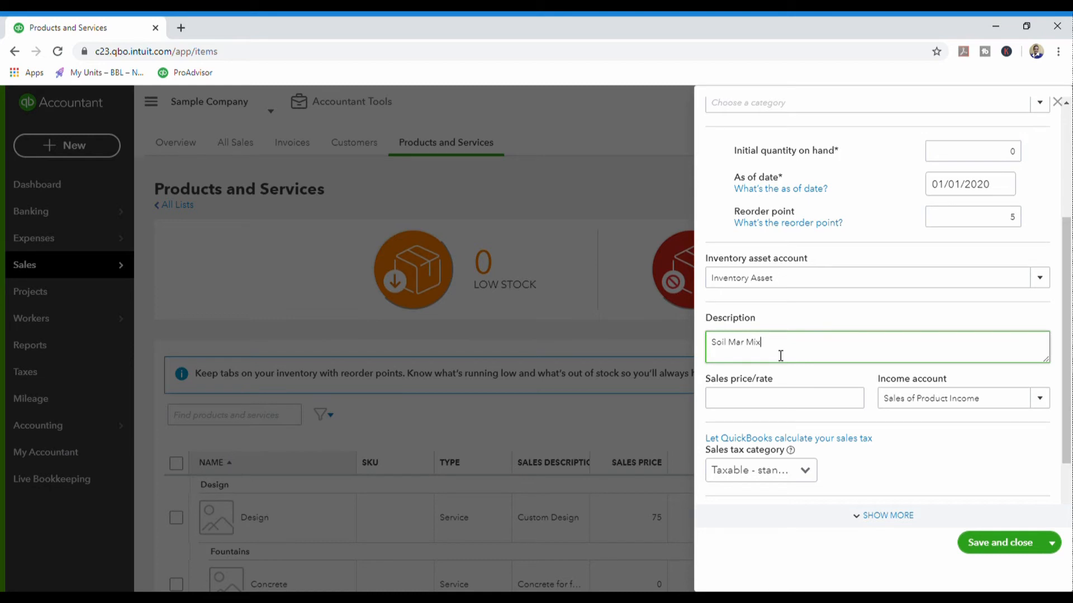
click(833, 400)
text(24.99)
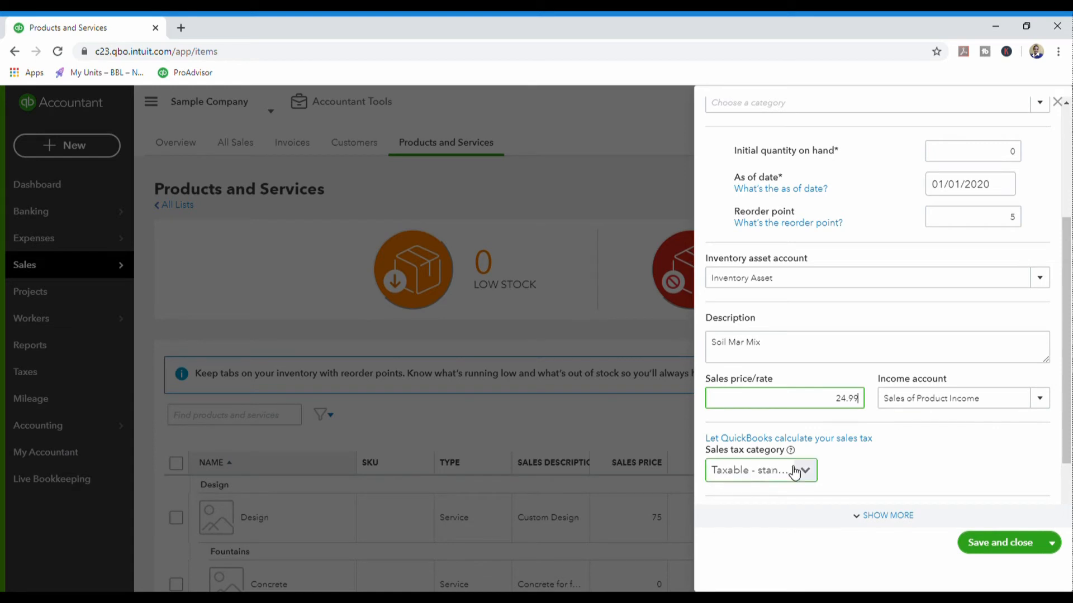
scroll(829, 462, down, 3)
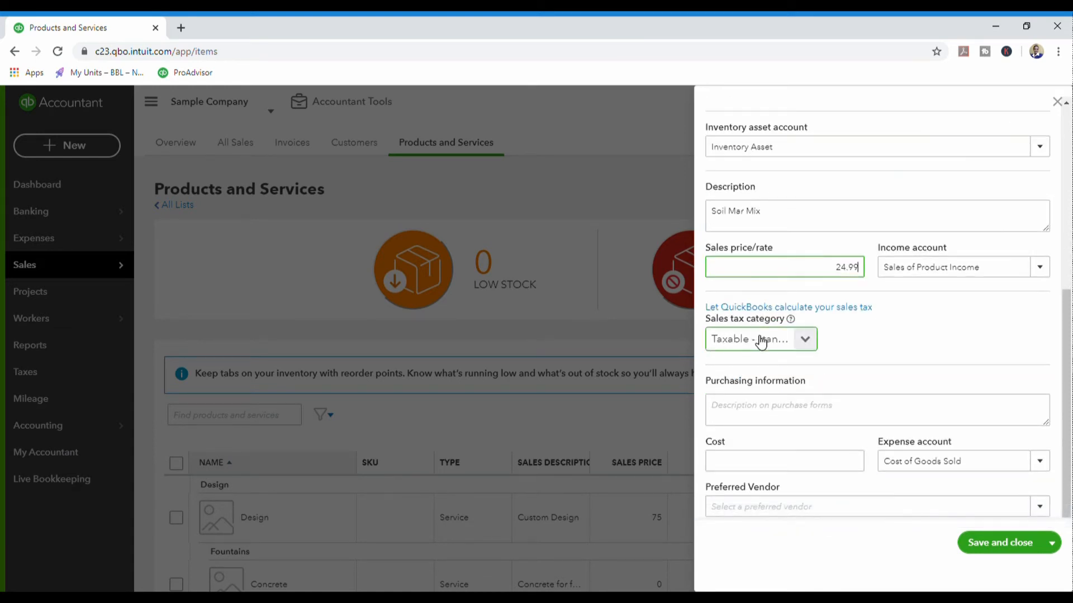
click(807, 340)
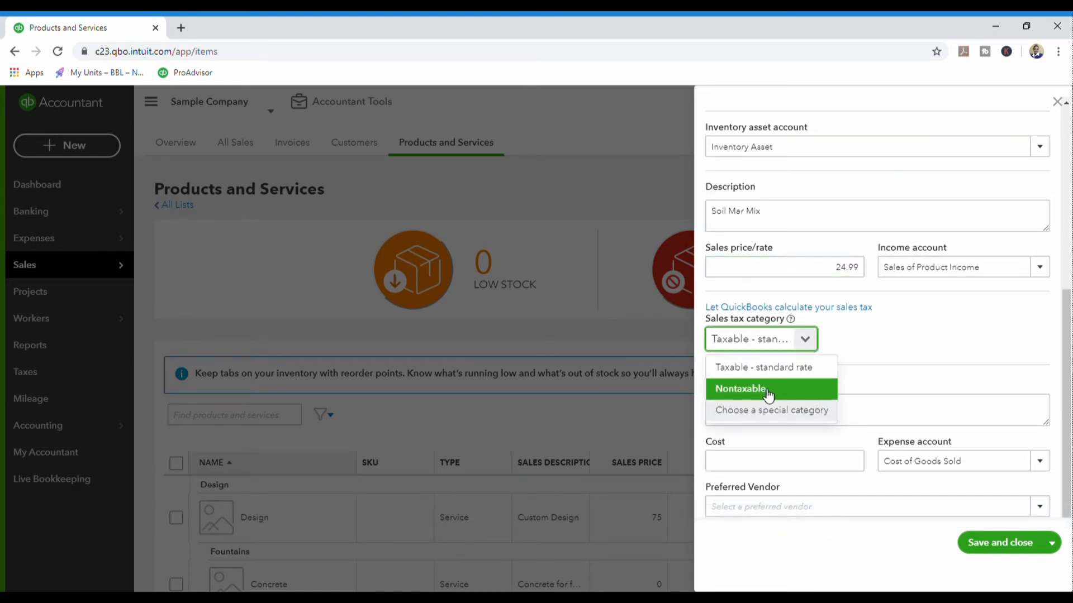
click(911, 356)
Enter "Soil mar Mix" as the purchase description, then save and close the new inventory product.
click(792, 419)
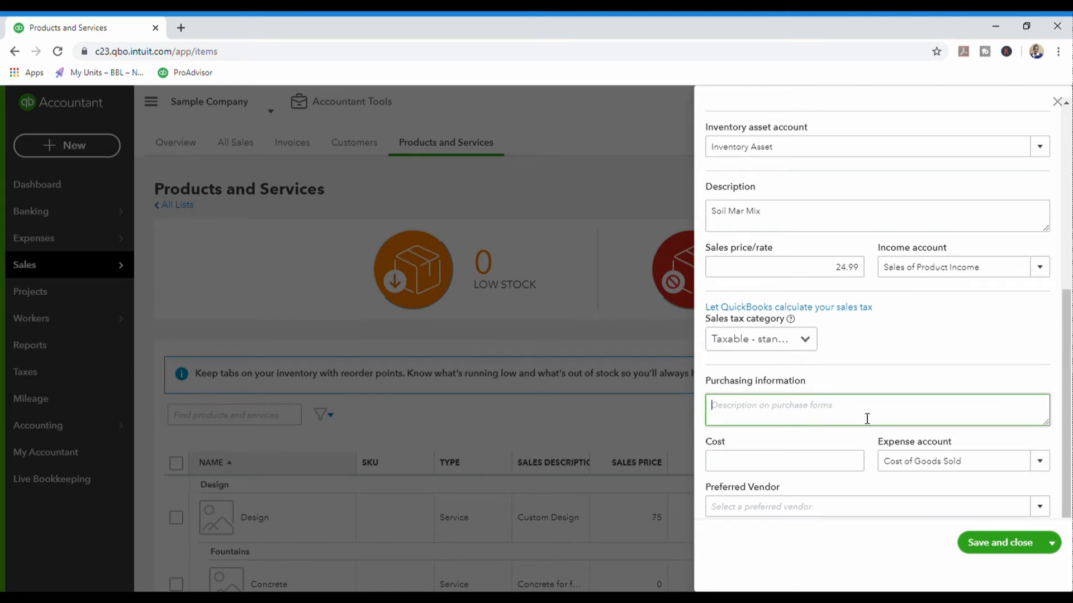
text(Soil marx)
key(BackSpace)
text(Mix)
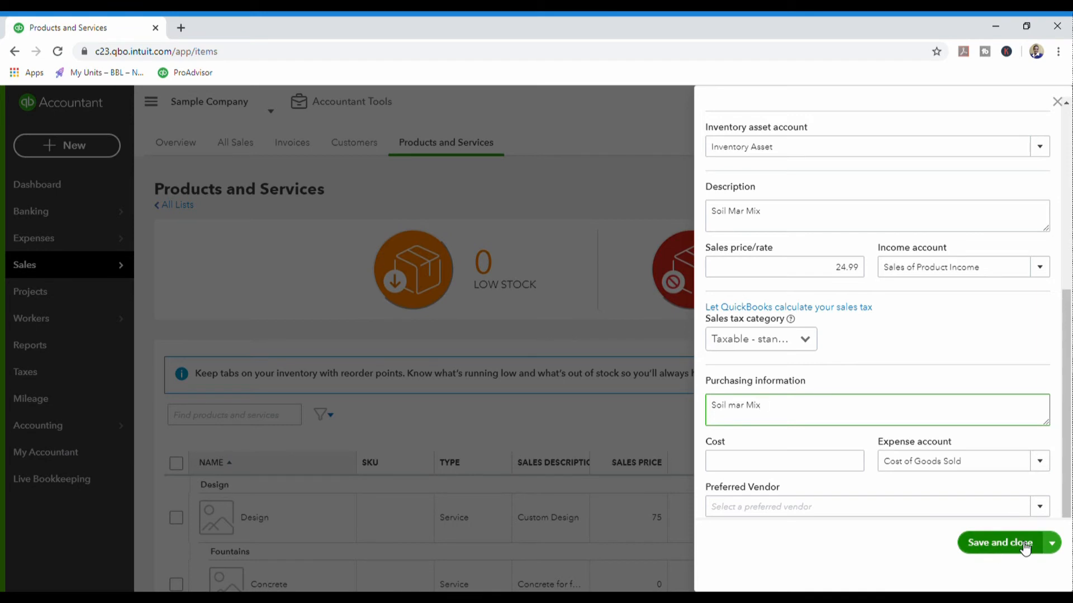
click(1054, 545)
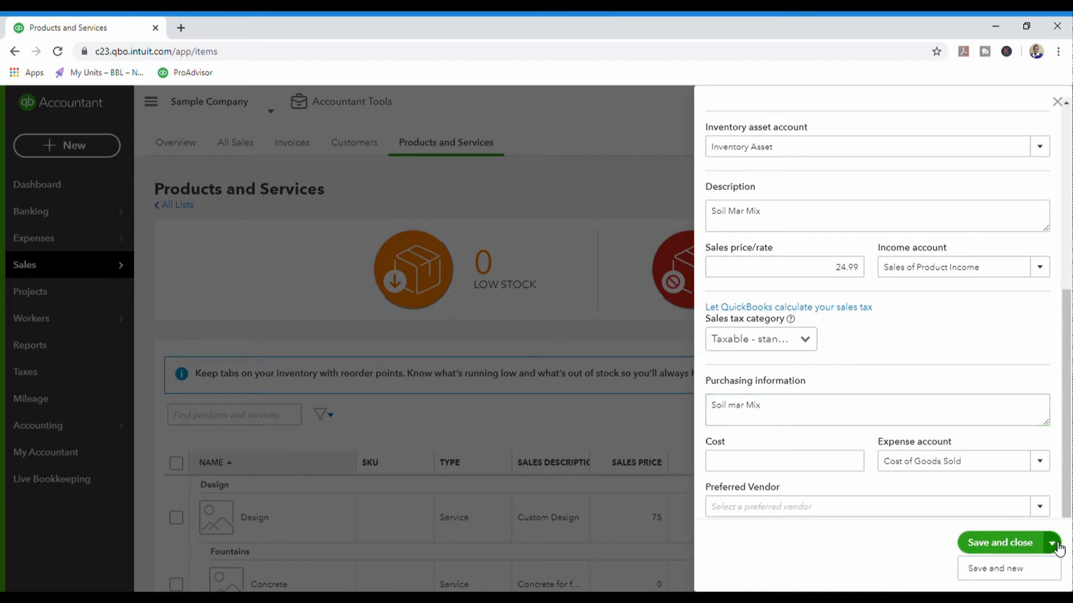
click(1008, 543)
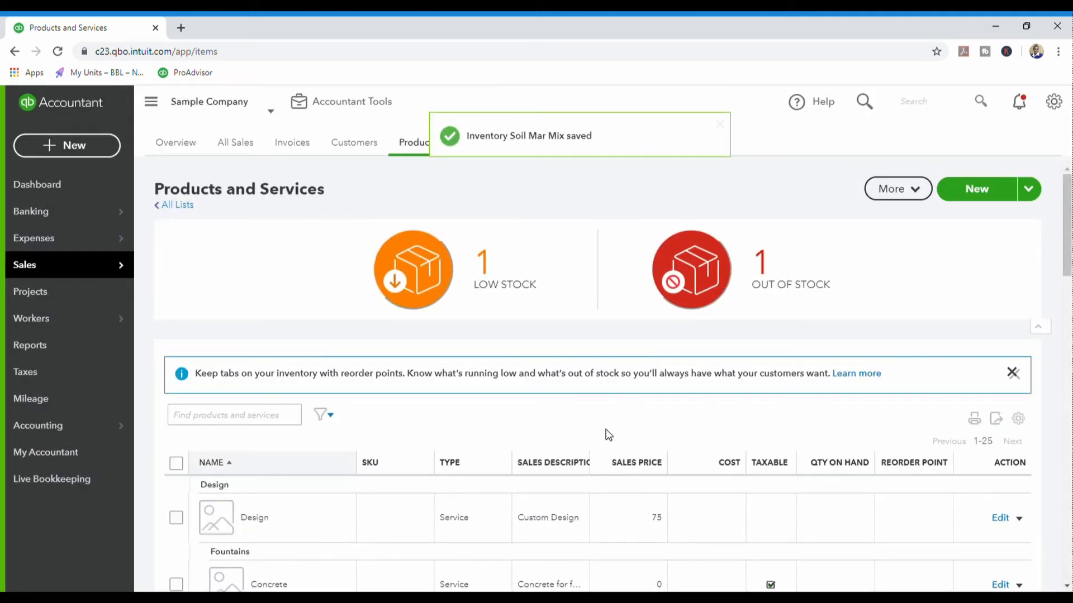
Search the products and services list for "soil mar mix" to review the new inventory item.
scroll(606, 429, down, 3)
scroll(605, 429, up, 3)
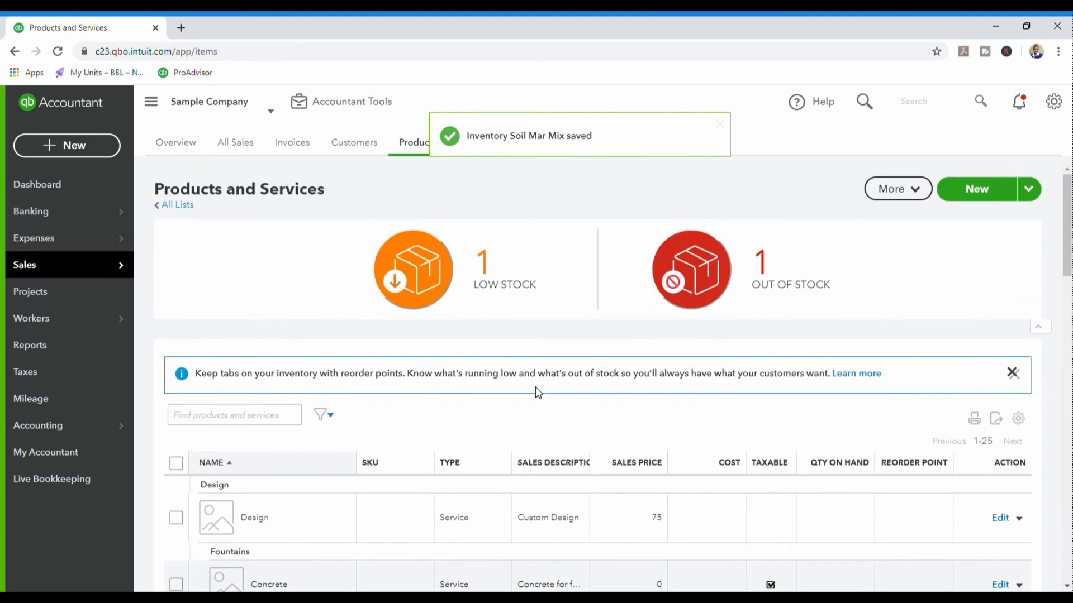
click(235, 403)
text(soil mar)
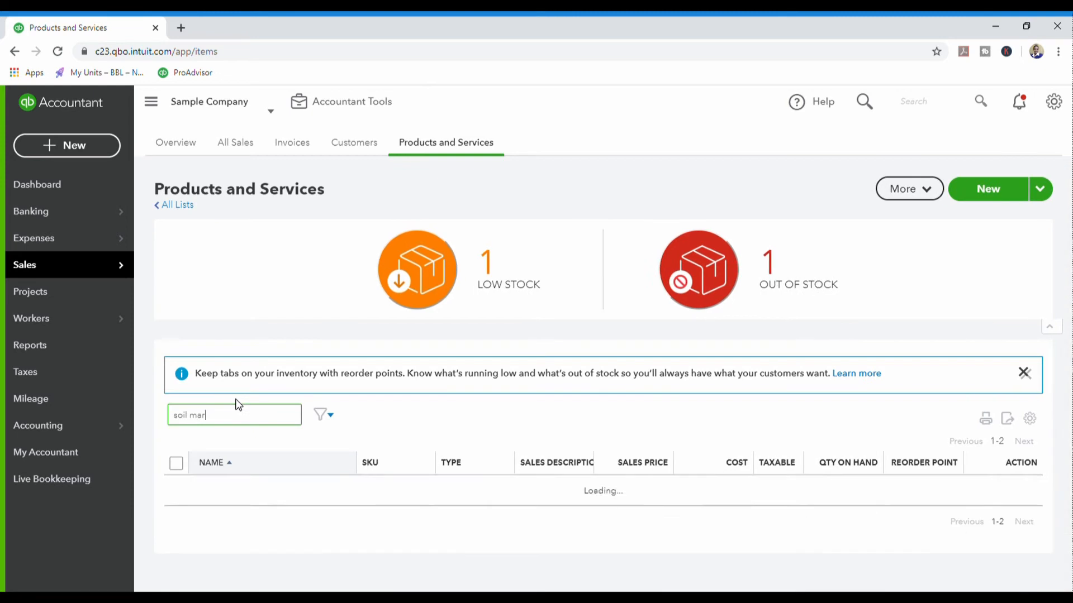
text( mix)
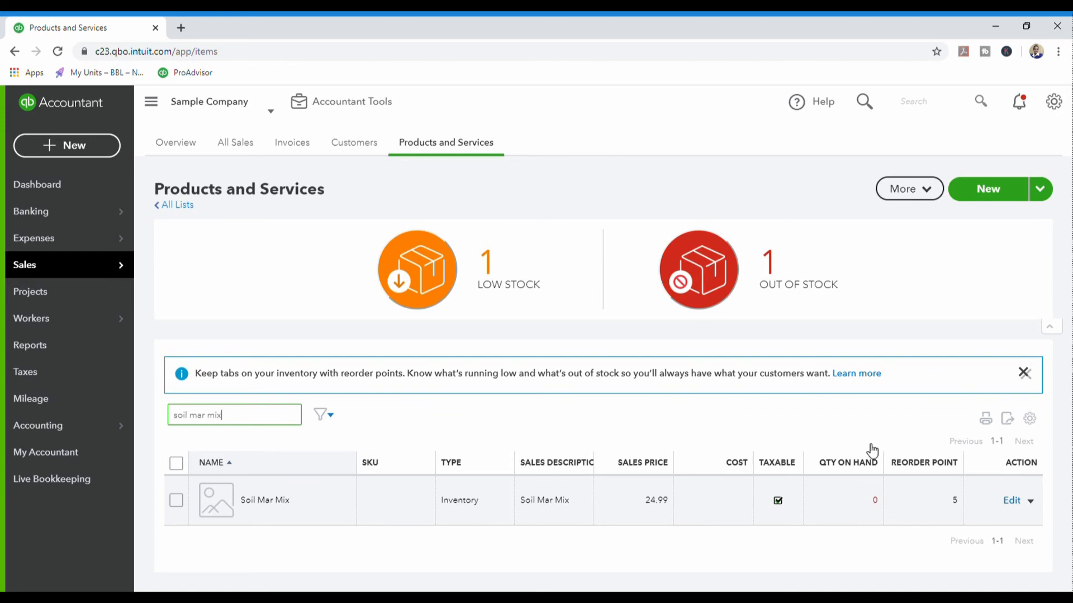
Start a new expense for payee Norton Lumber and Building Materials, paid from Checking with Check as the payment method.
click(98, 146)
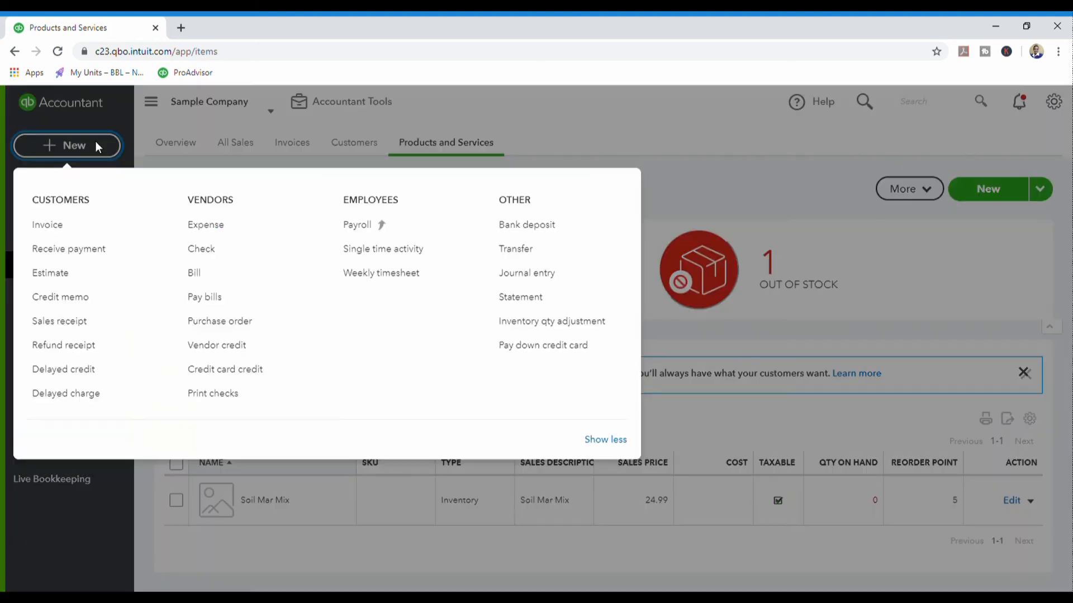
click(206, 224)
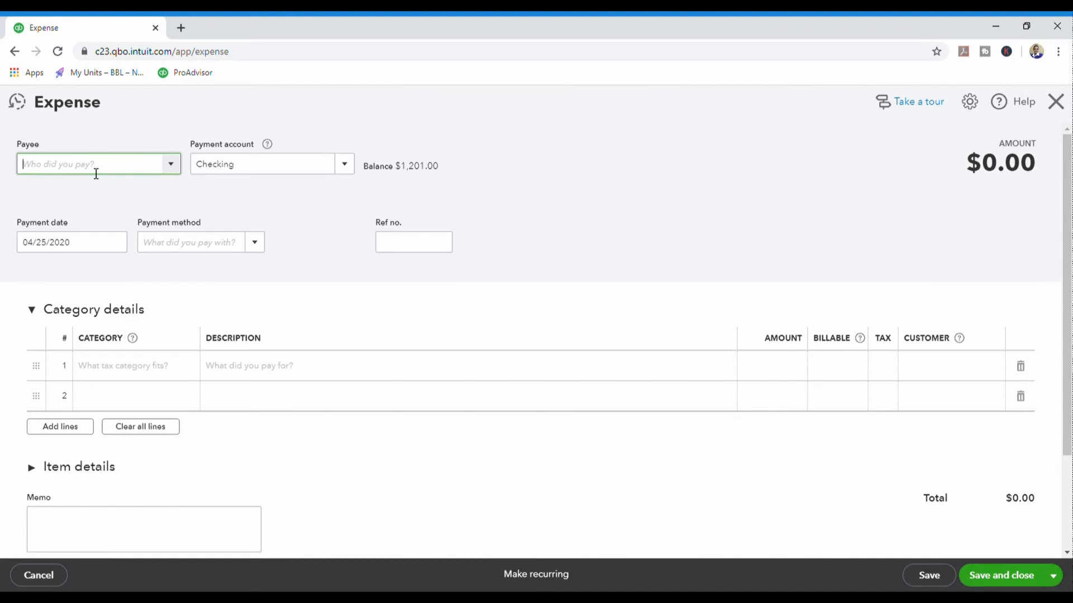
text(Norton Lumber and Building Mat)
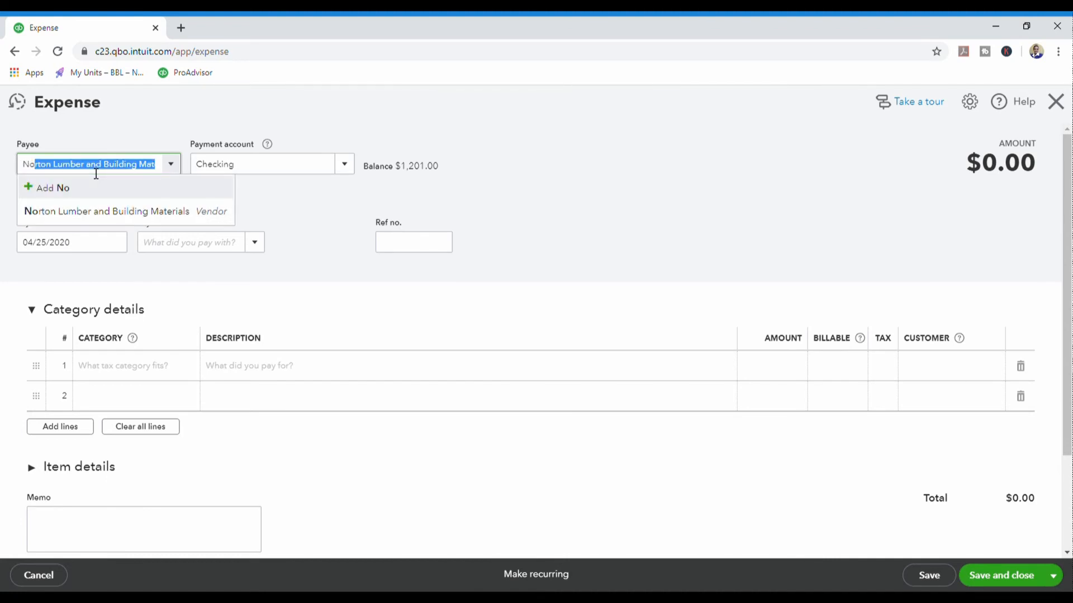
key(Tab)
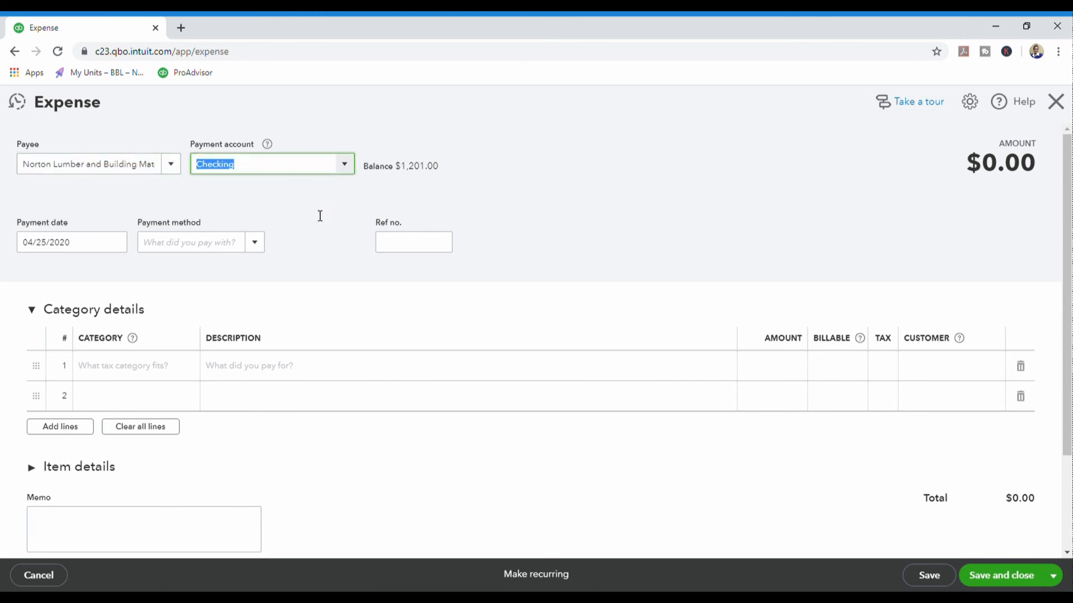
click(187, 247)
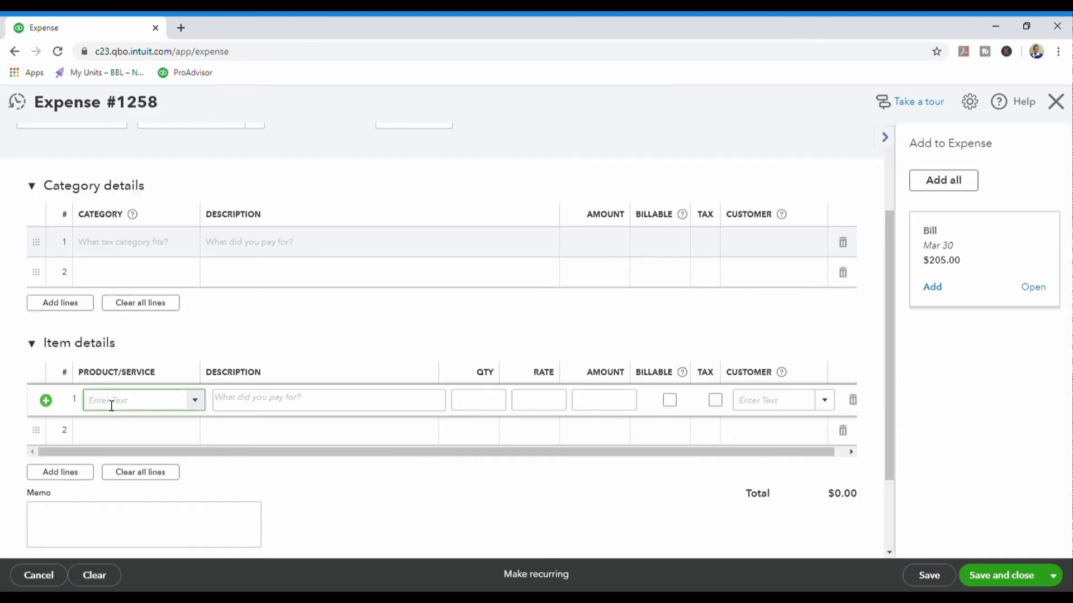
Add Soil Mar Mix as the expense's first item line with a rate of 10.99 and a quantity of 25.
text(soil mar)
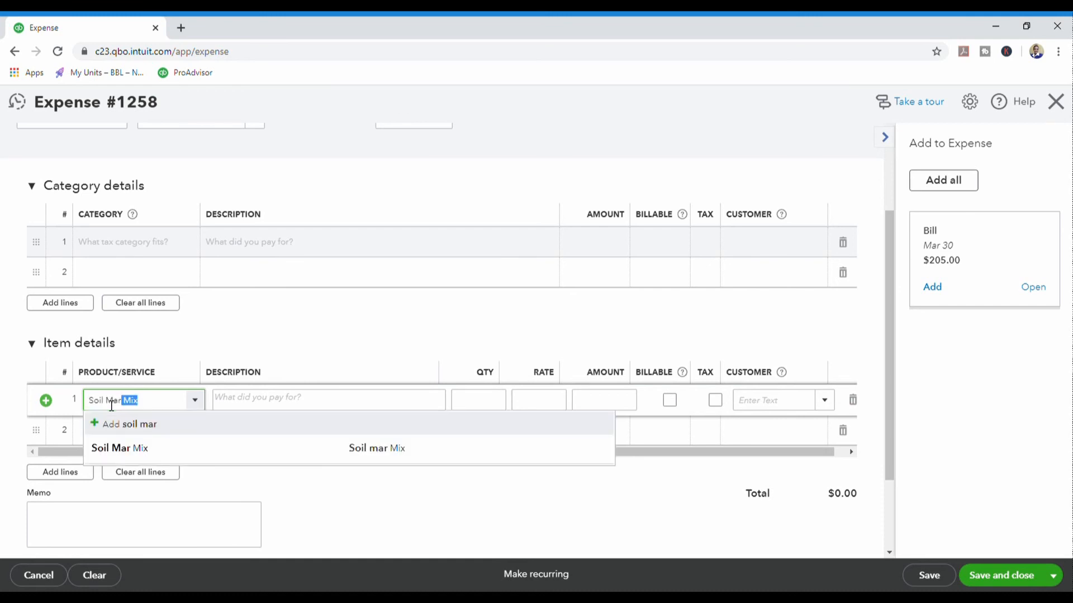
click(112, 449)
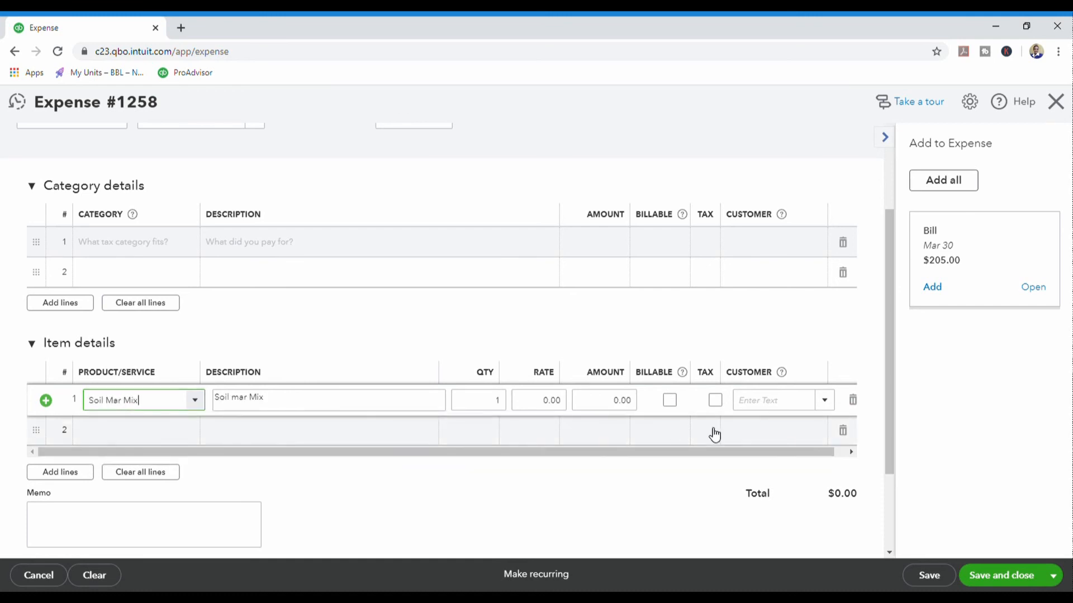
click(564, 400)
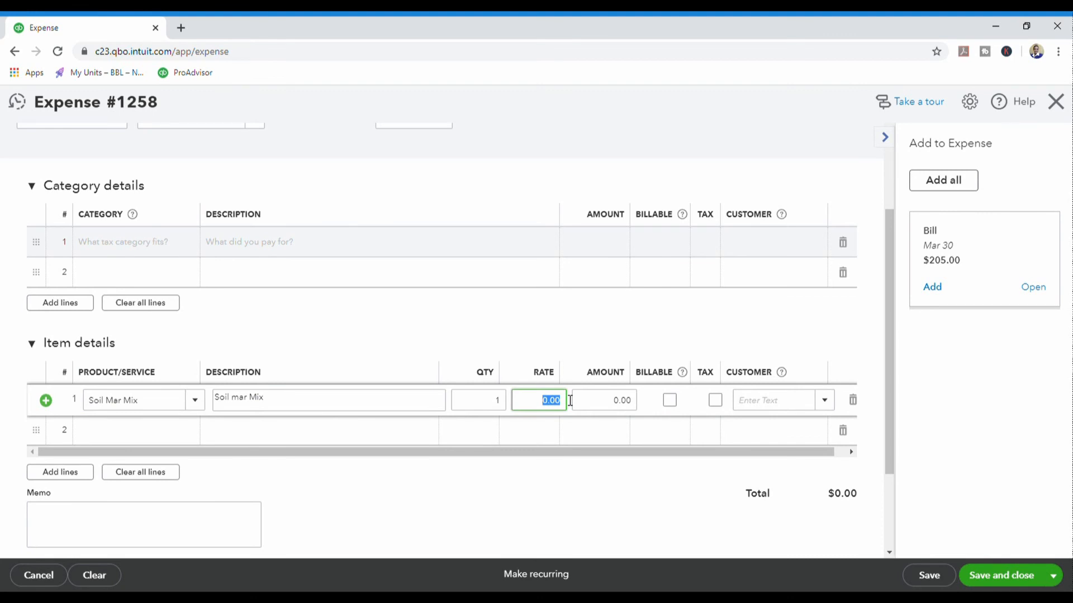
text(10.99)
click(615, 400)
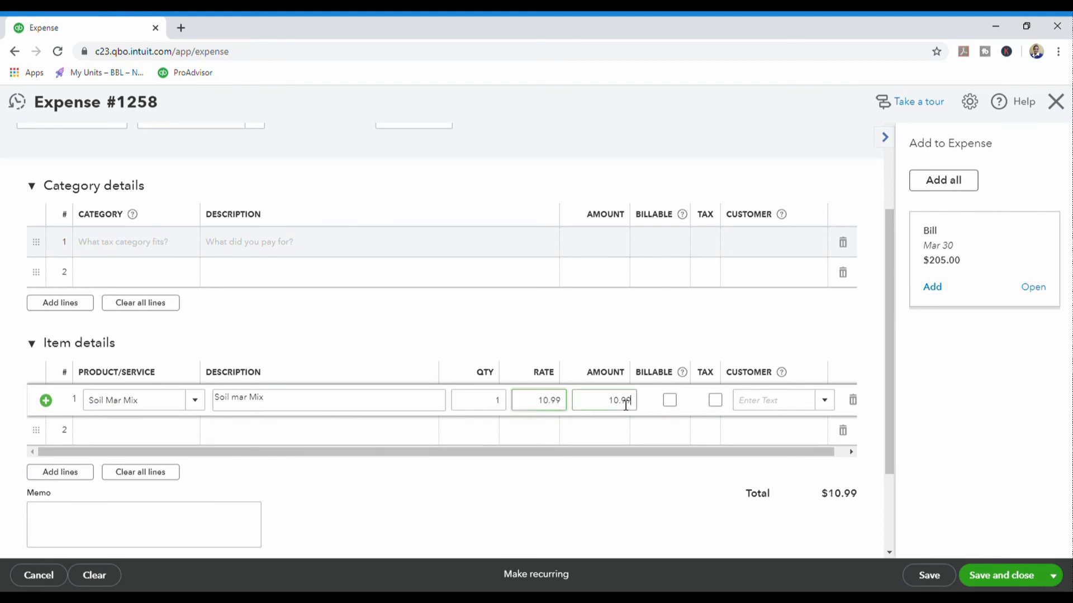
click(488, 412)
text(25)
key(Tab)
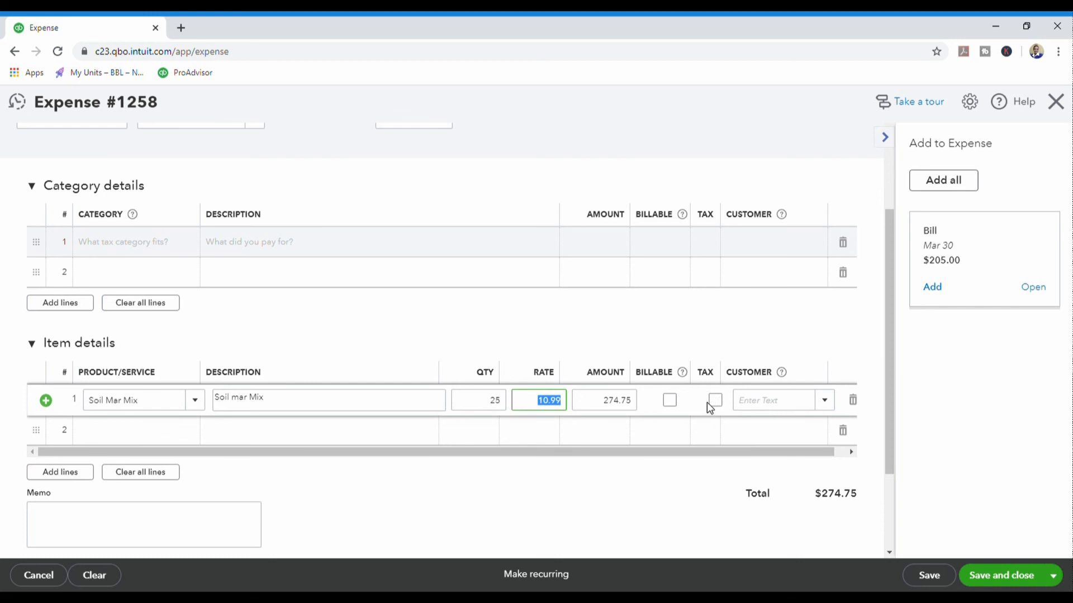
Review the completed expense, then save and close it.
scroll(739, 464, down, 2)
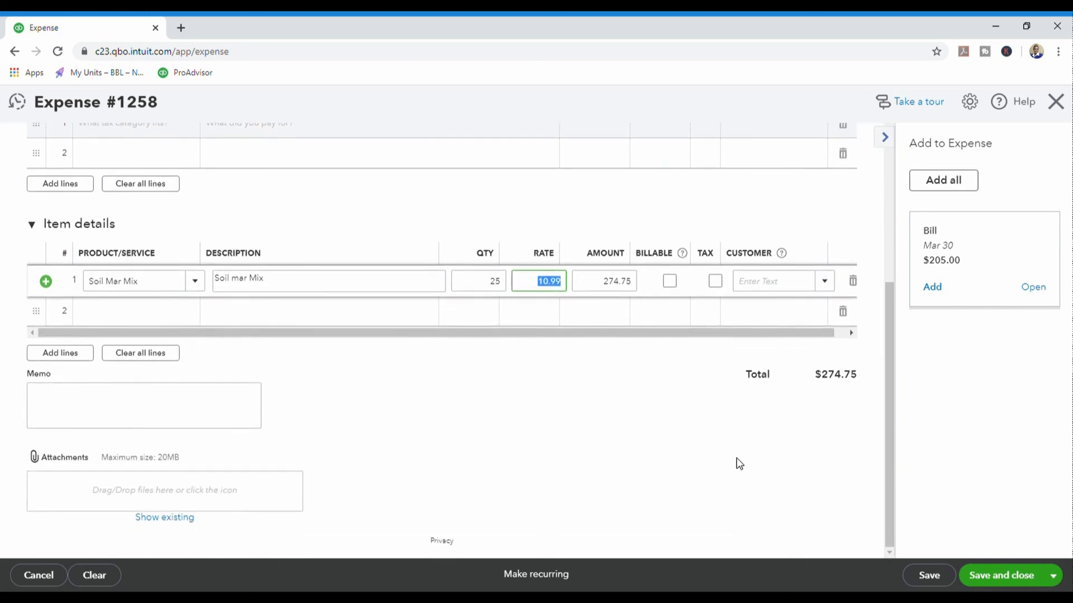
scroll(739, 463, up, 4)
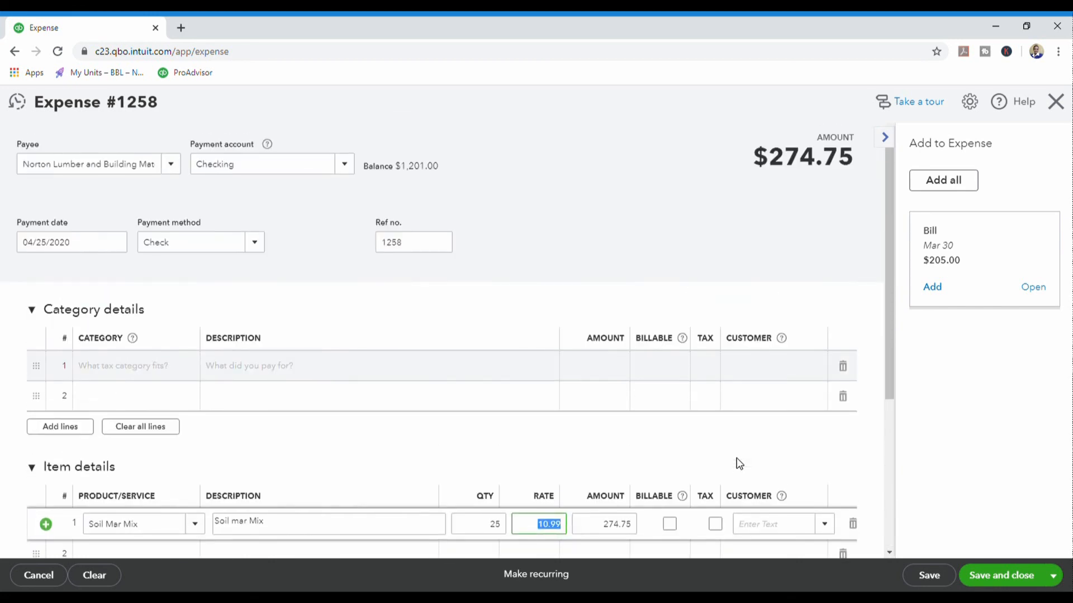
scroll(738, 464, down, 4)
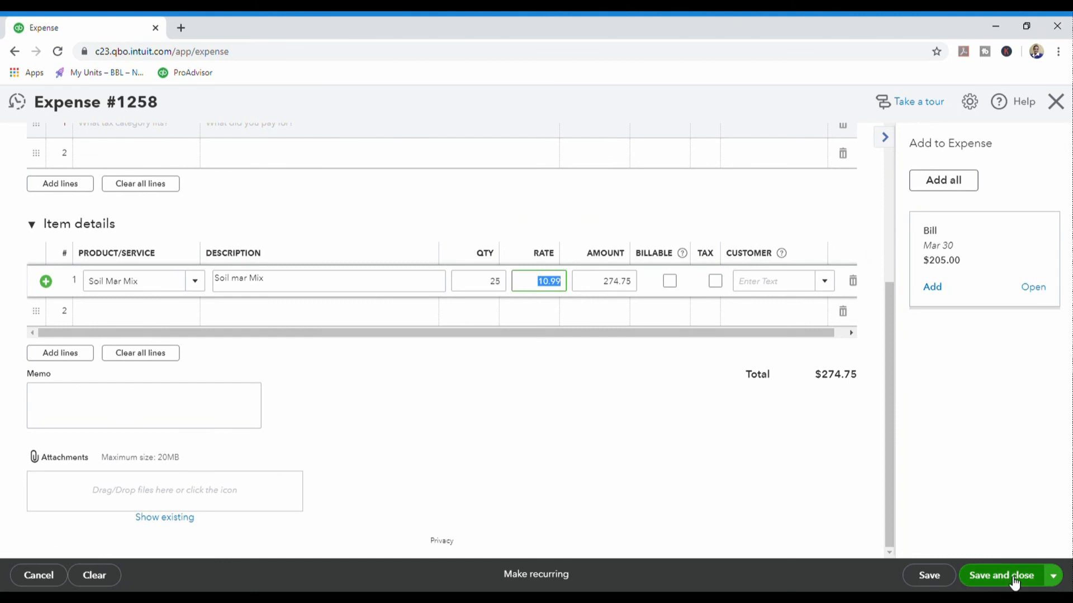
click(1015, 581)
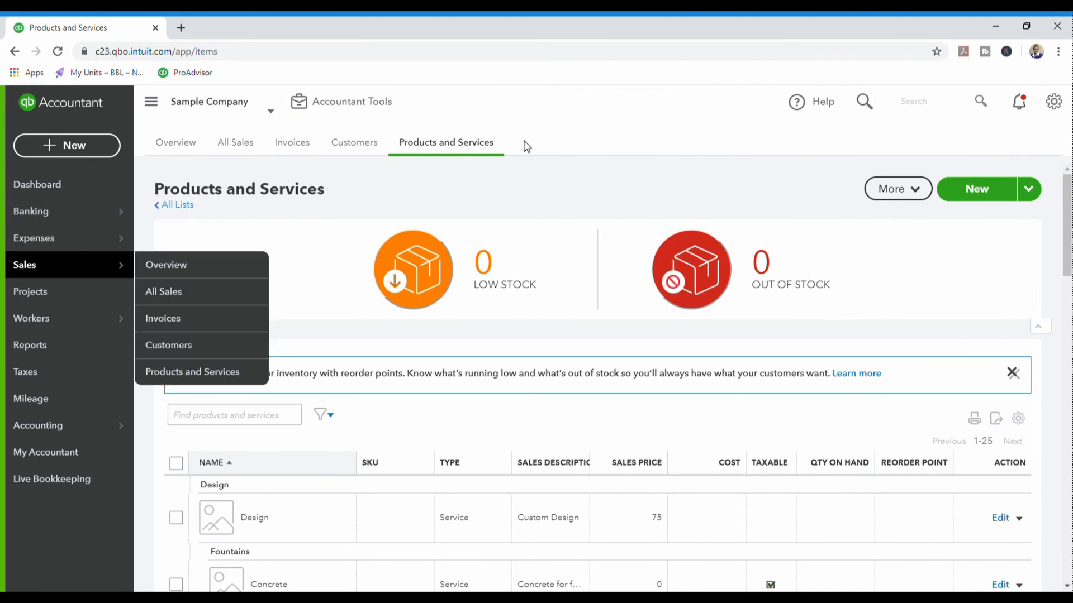
Search the products and services list for "soil mar mi" to check the item's quantity on hand.
click(275, 421)
text(soil mar mi)
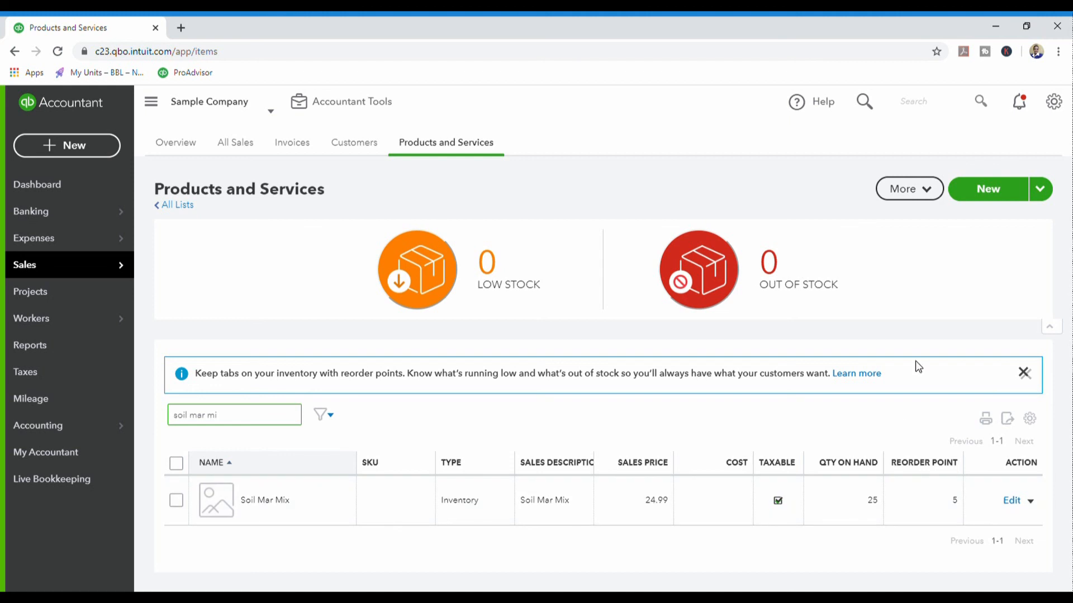
click(586, 192)
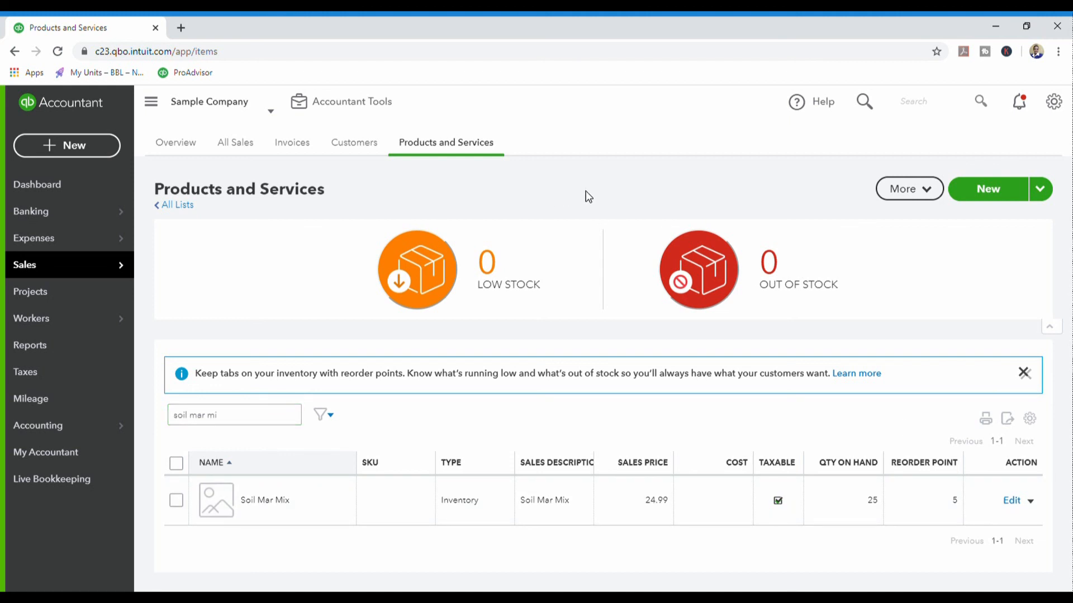